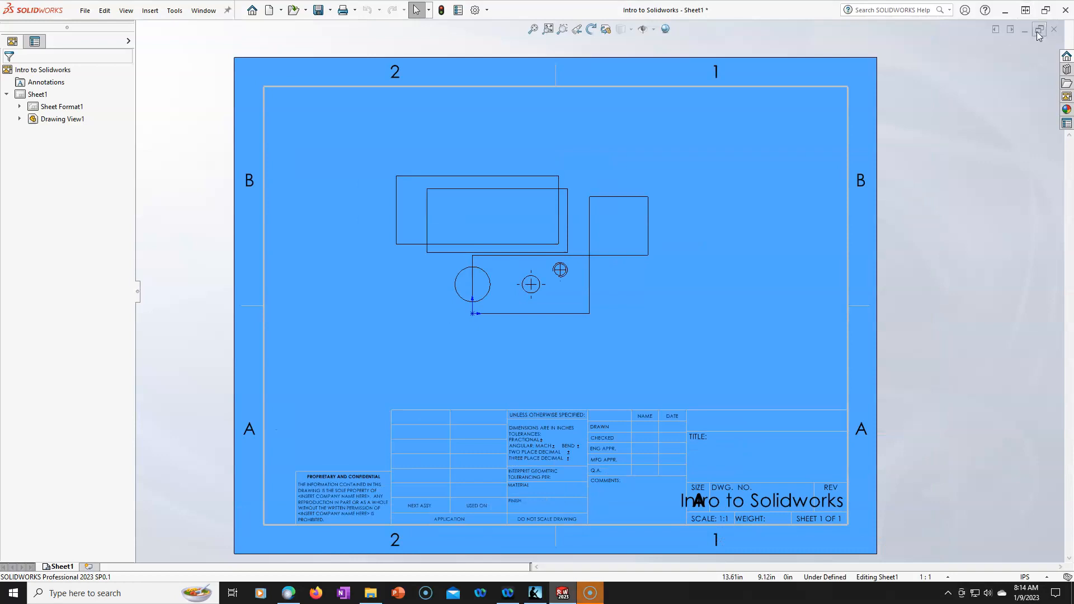
Step: Close the drawing without saving and dismiss the Google Drive deleted-files notice so that it does not show again
click(1054, 28)
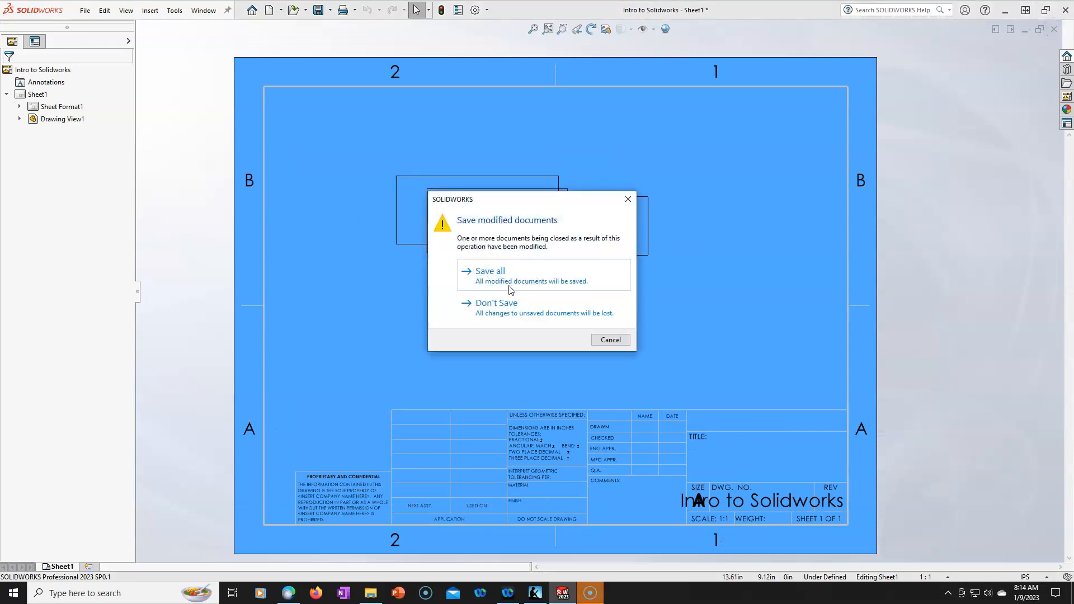
click(503, 304)
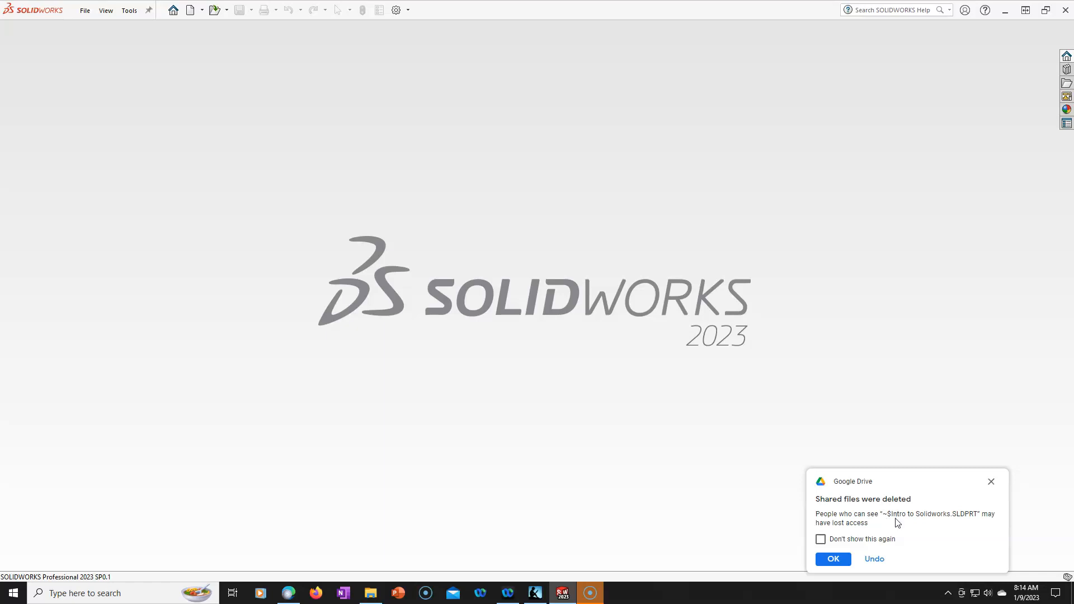
click(820, 539)
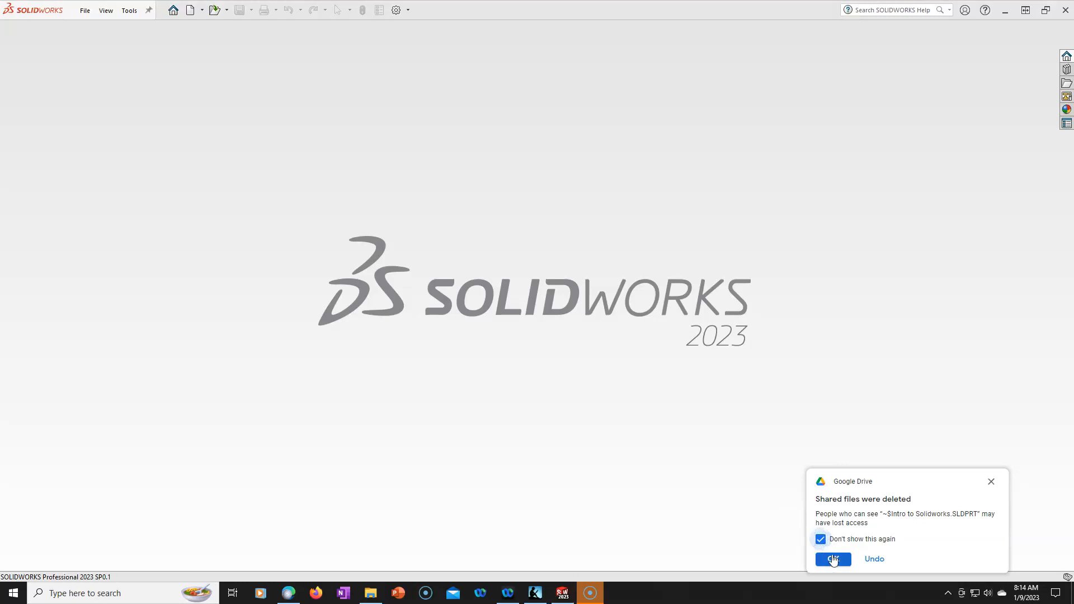
click(833, 559)
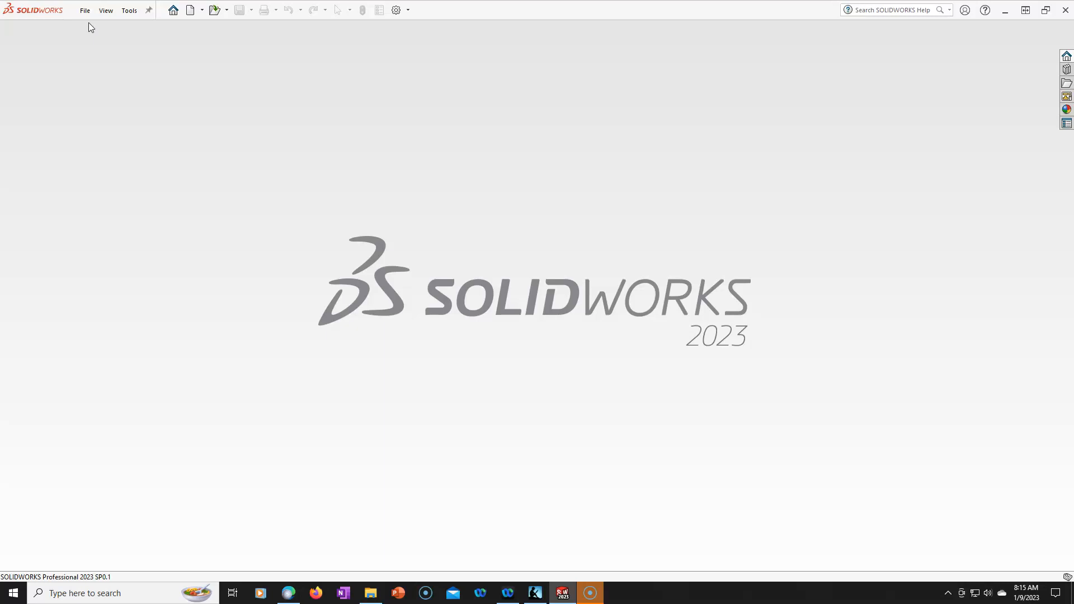
Step: Open the system options and toggle marking all part/assembly dimensions for import into drawings by default in the Drawings settings
click(398, 12)
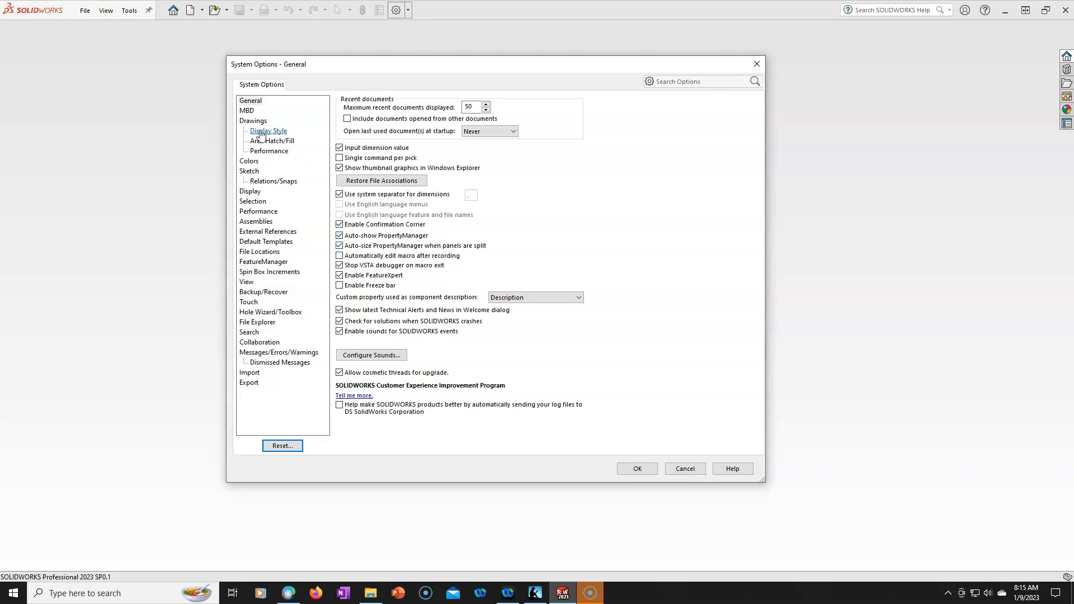
click(248, 111)
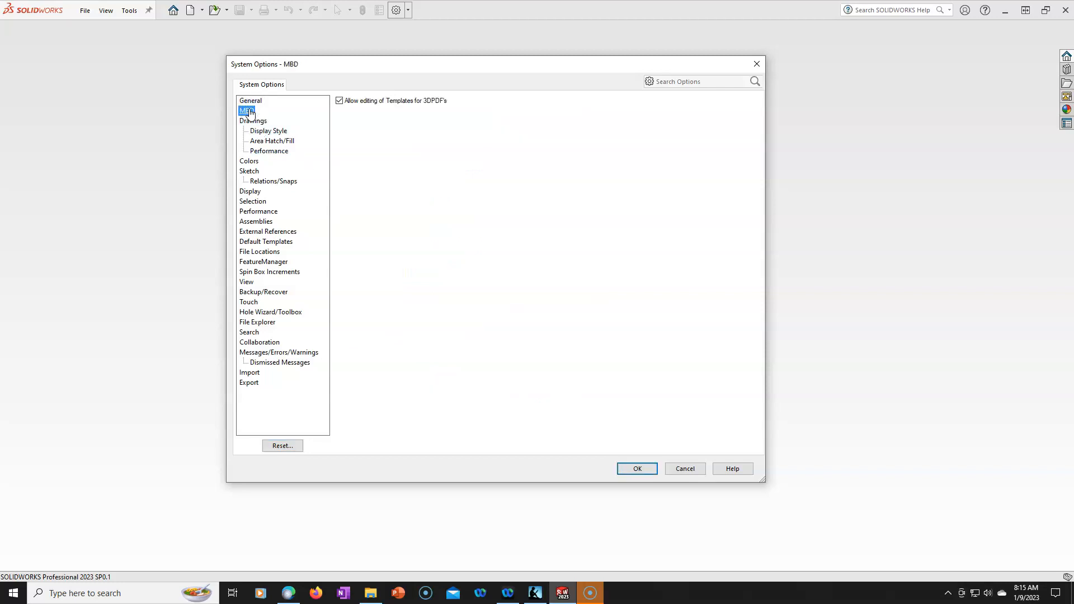
click(251, 122)
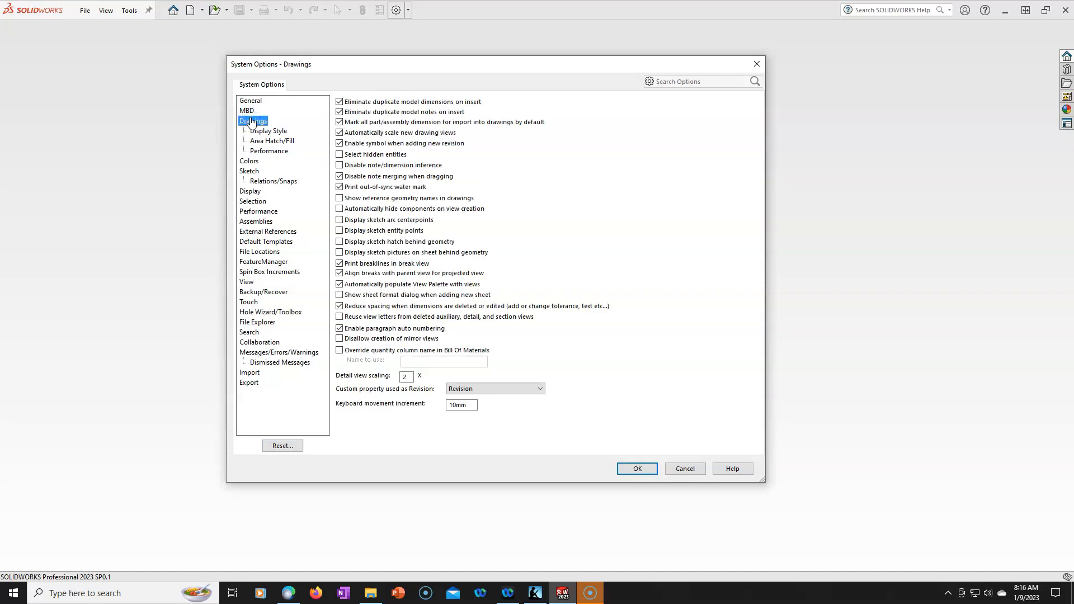
click(340, 122)
Step: Examine the drawing options for display style, area hatch/fill and performance
click(277, 132)
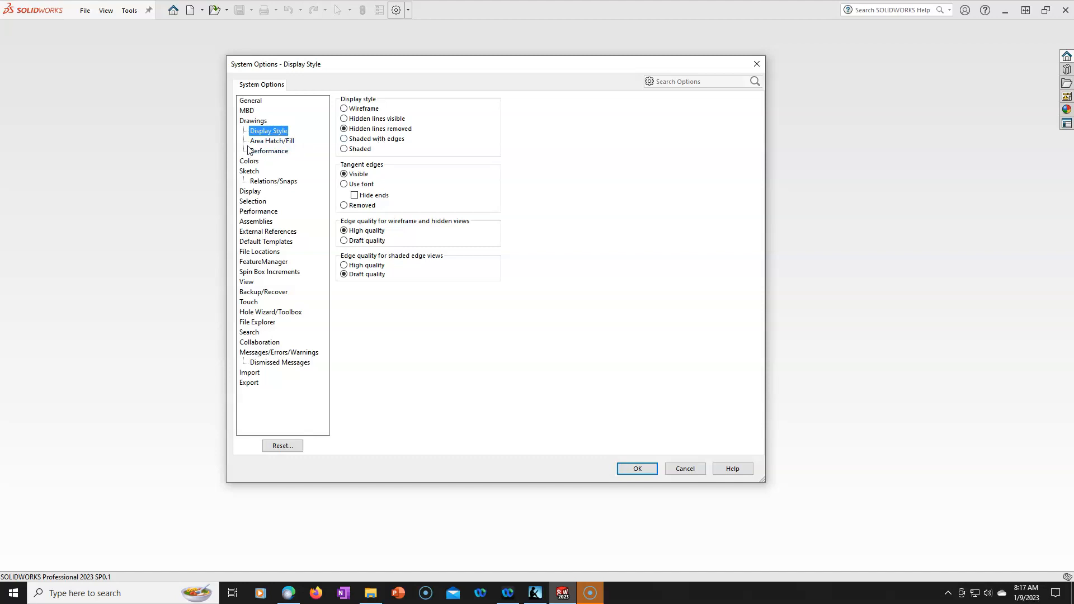
click(258, 142)
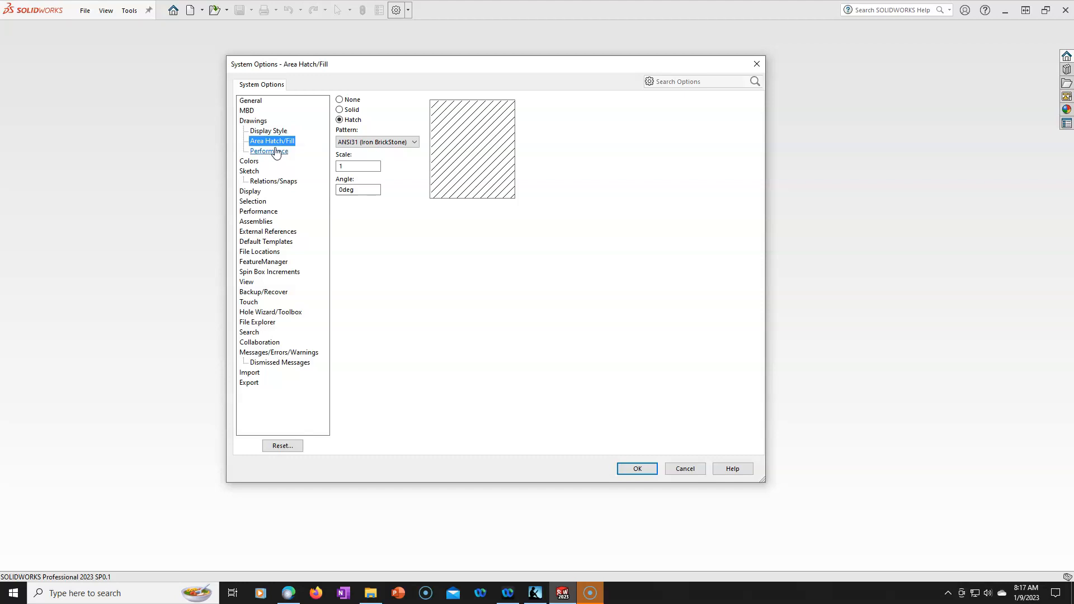
click(270, 151)
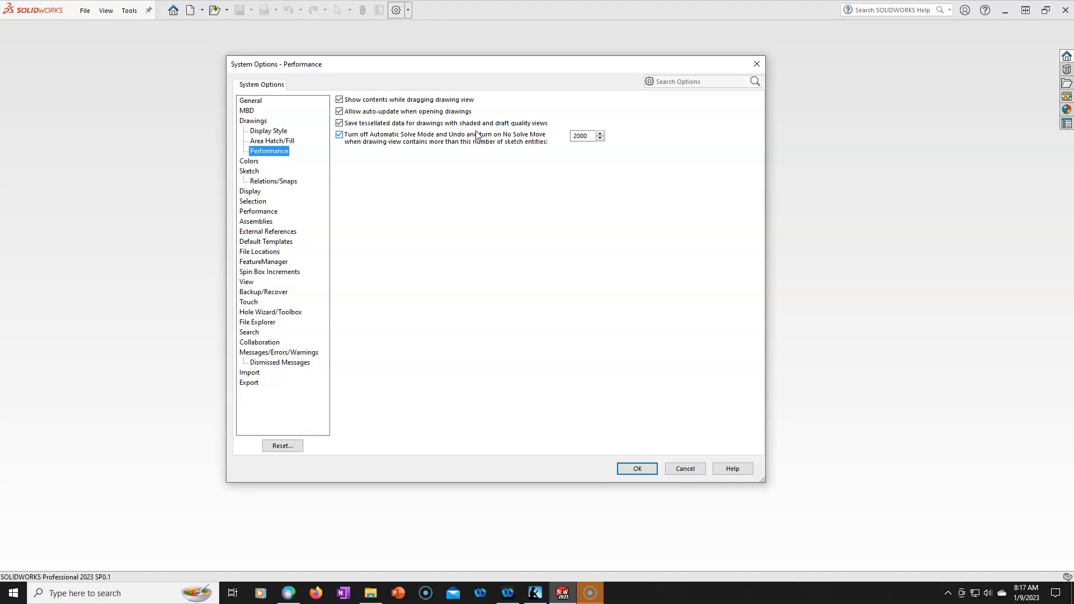
Step: Change the Selected Item 1 color in the color scheme to bright pink (Red 255, Green 0, Blue 128)
click(252, 162)
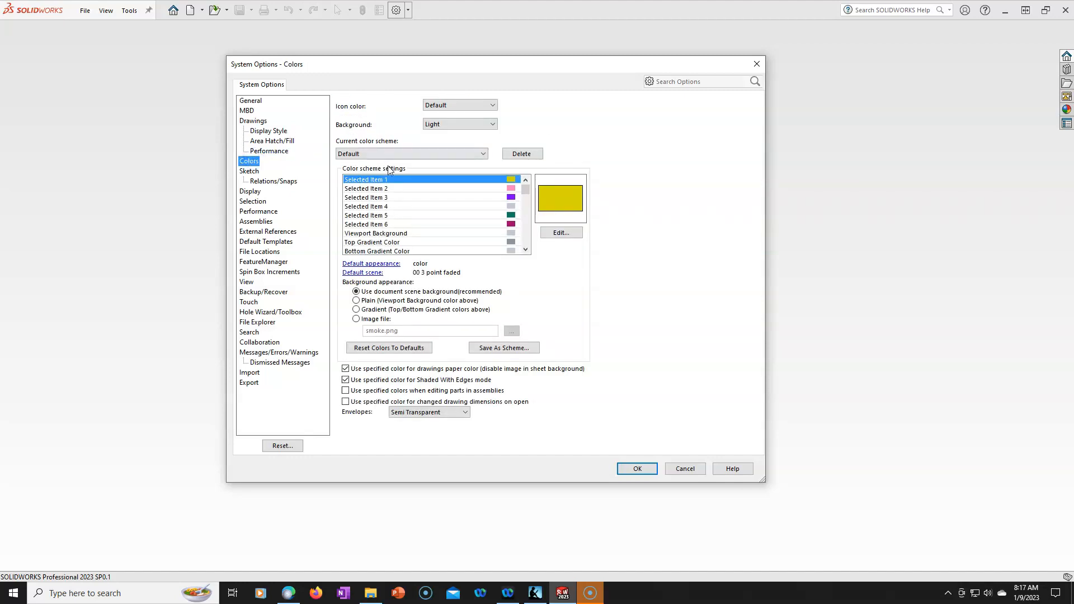
click(391, 180)
click(561, 234)
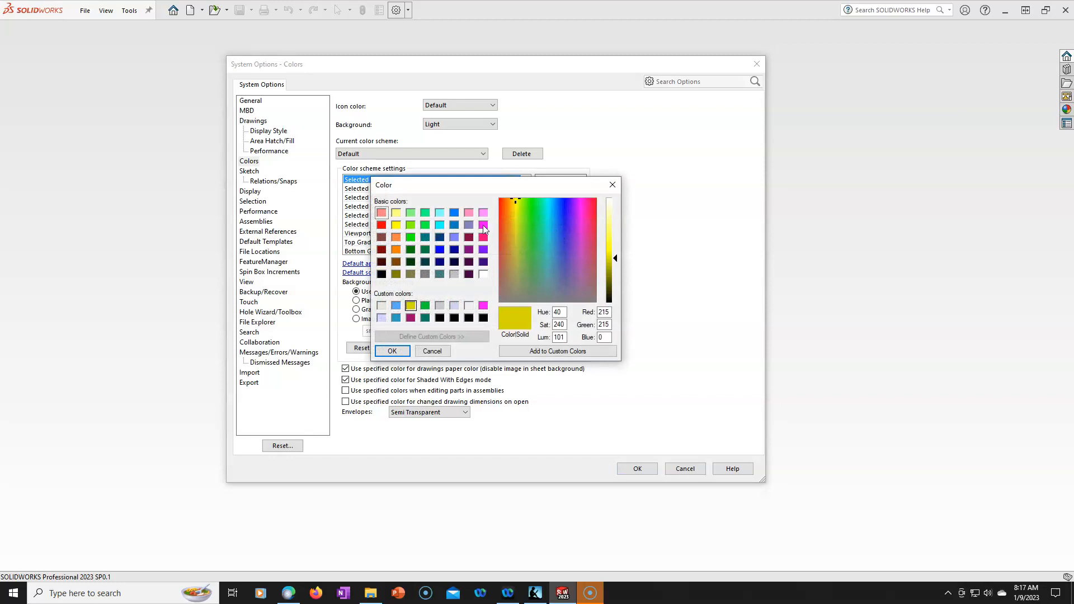
click(482, 236)
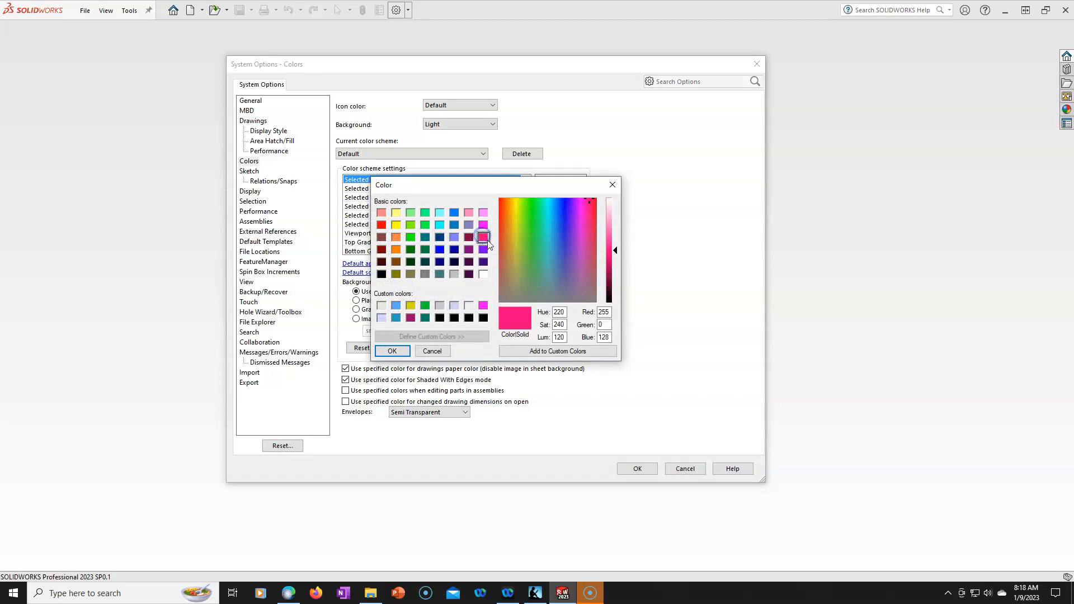
click(392, 351)
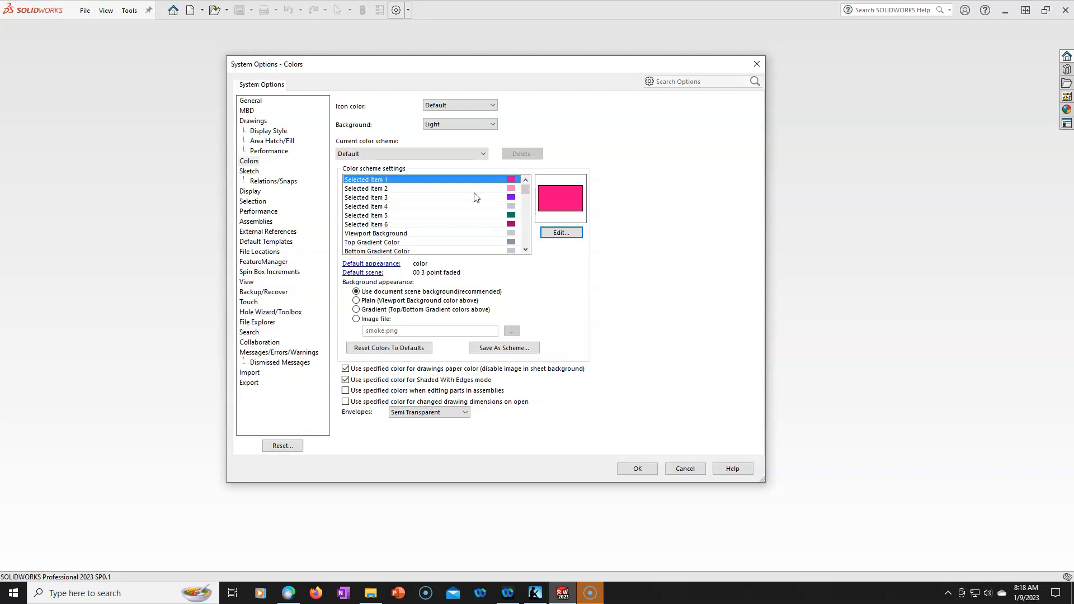
Step: Examine the available background brightness and icon color choices and the default scene link in the color options
click(480, 125)
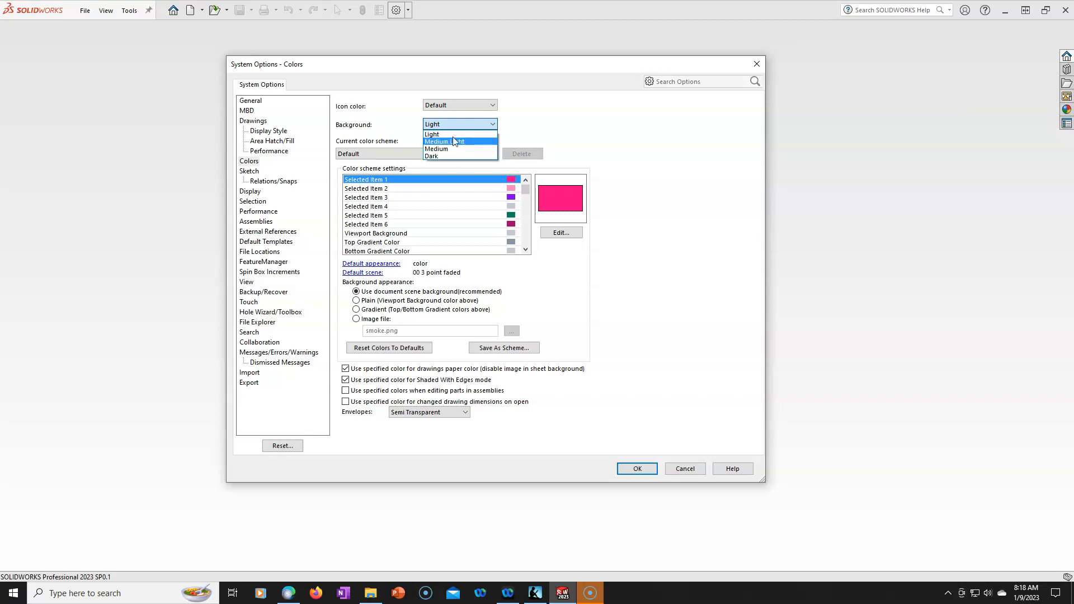
click(525, 105)
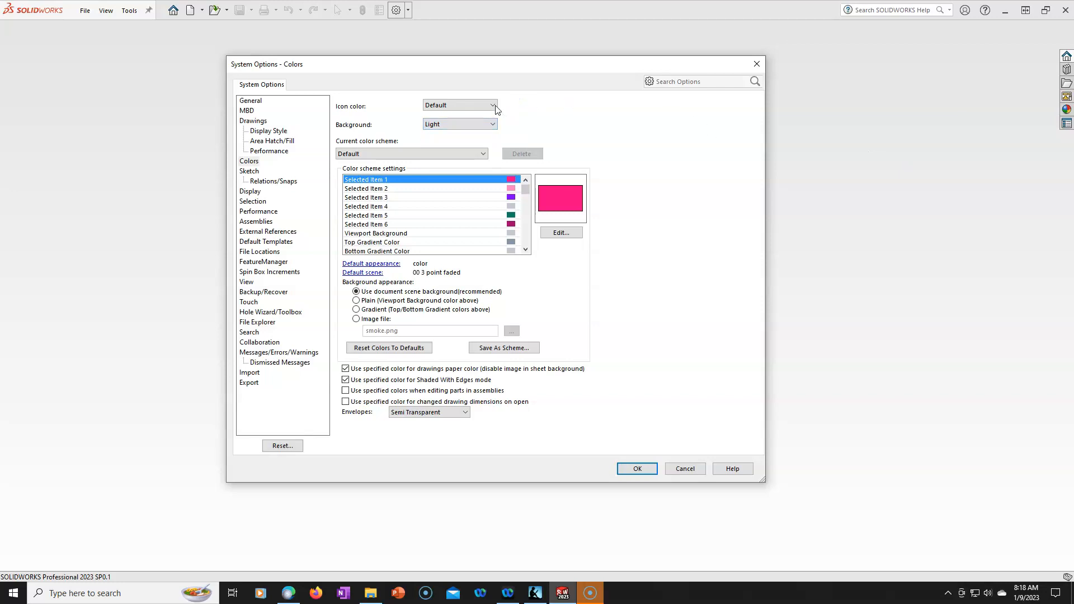
click(492, 105)
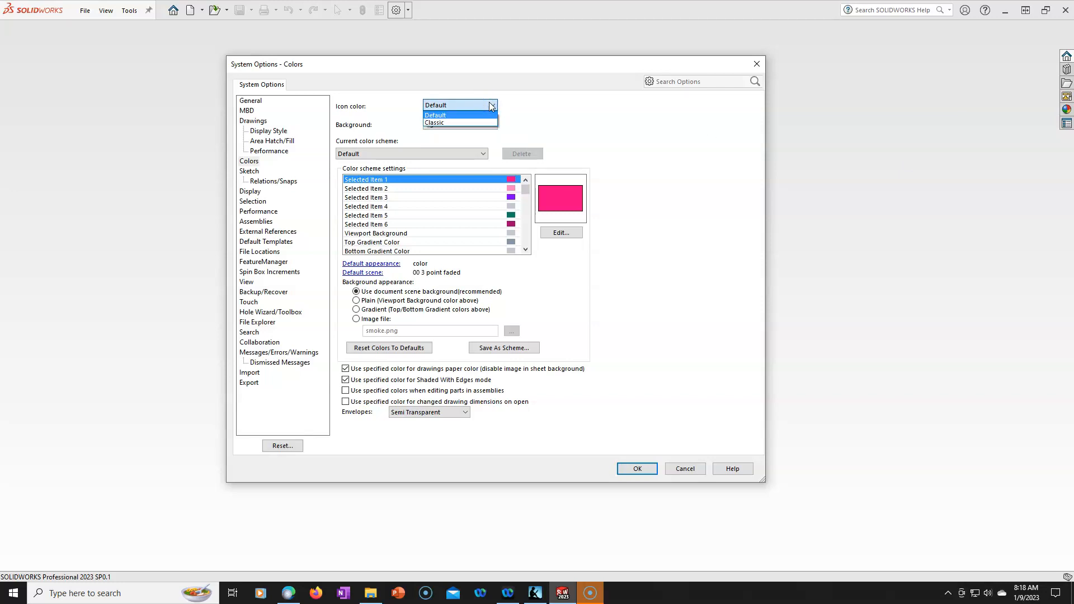
click(492, 107)
click(578, 147)
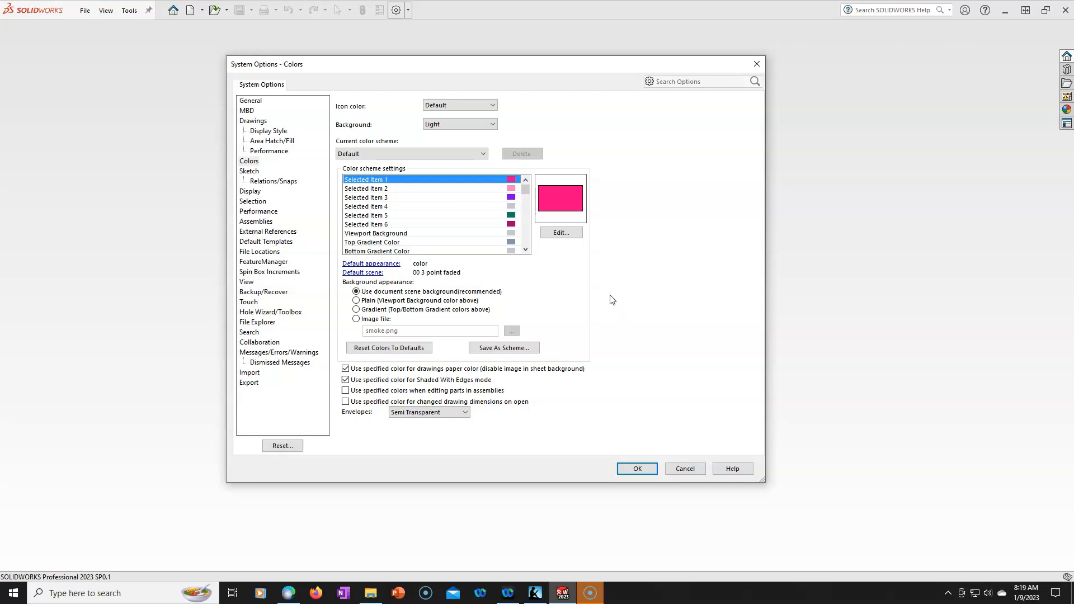
click(363, 272)
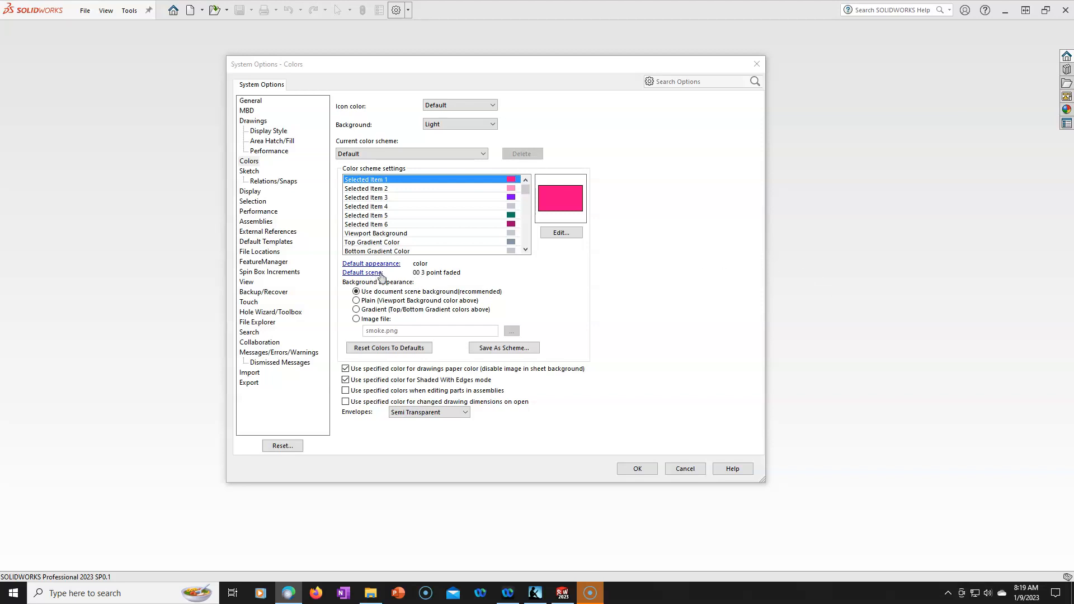
drag(1073, 133, 1073, 40)
Step: Turn off the specified color for drawings paper and look through the color scheme settings down to the drawings colors
click(345, 369)
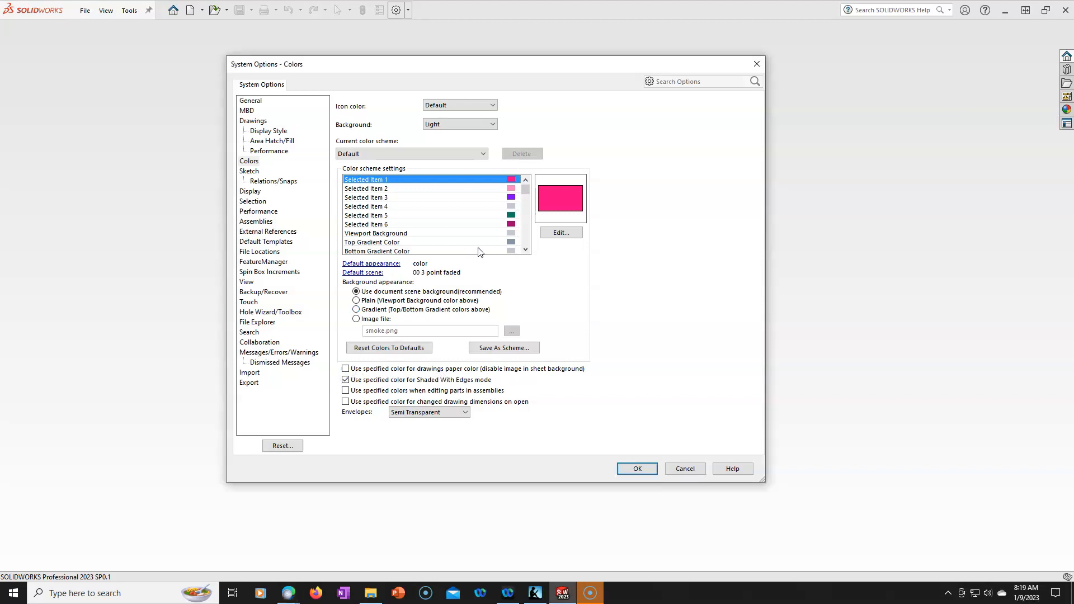
click(526, 192)
drag(525, 193, 526, 197)
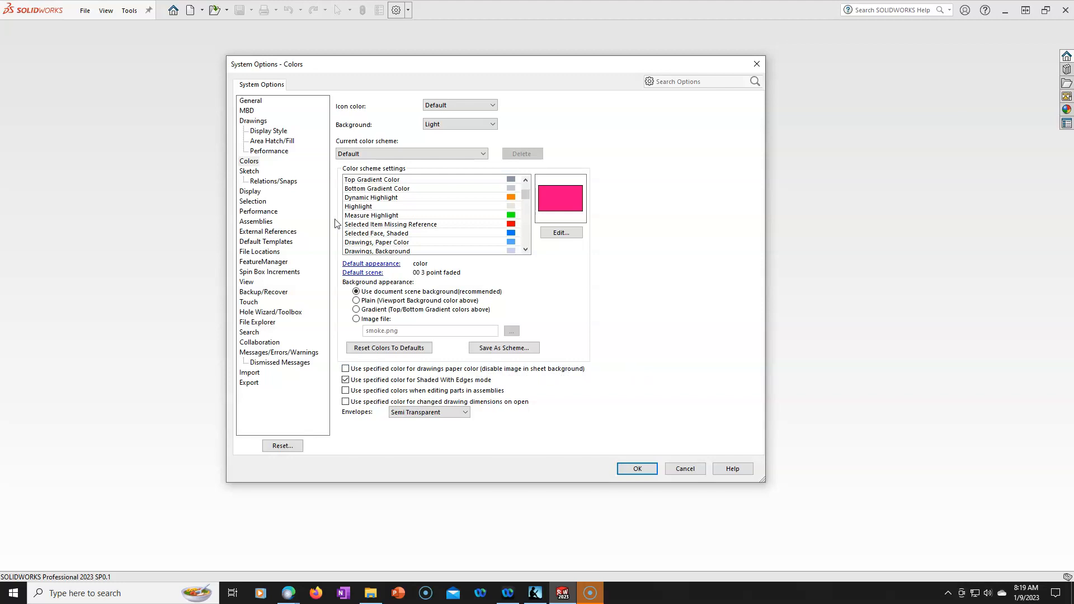
Step: Examine the system options for Sketch, Relations/Snaps, Display, Selection, Performance, Assemblies and External References
click(252, 173)
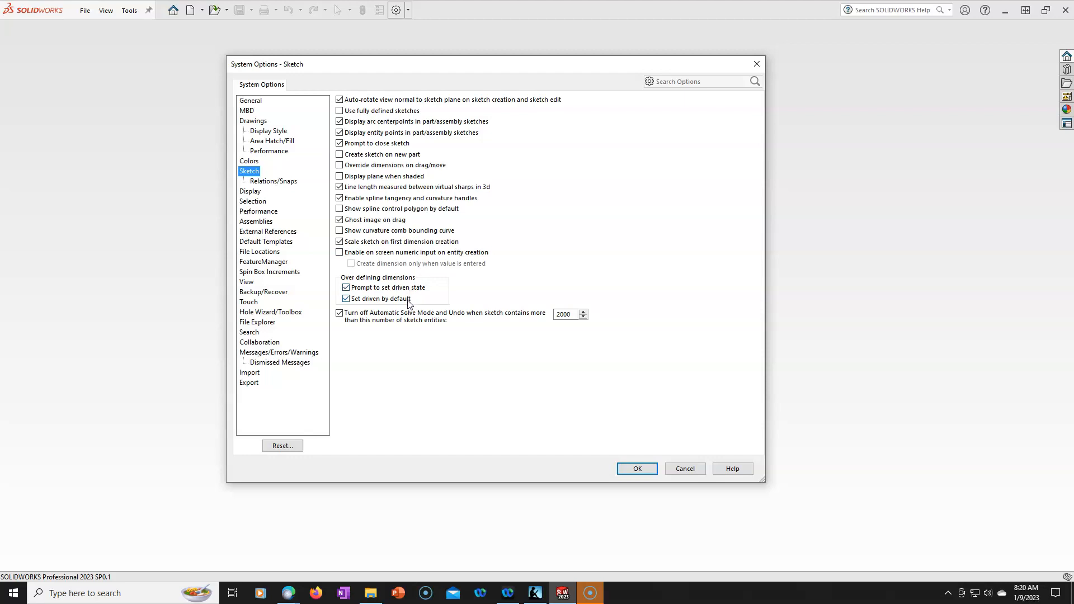
click(274, 180)
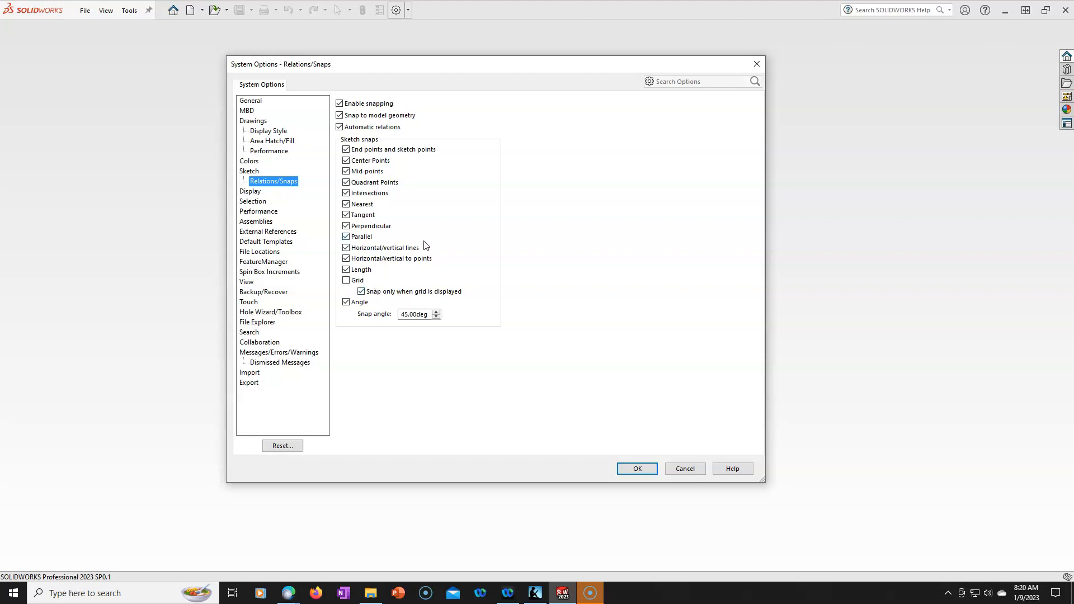
click(249, 191)
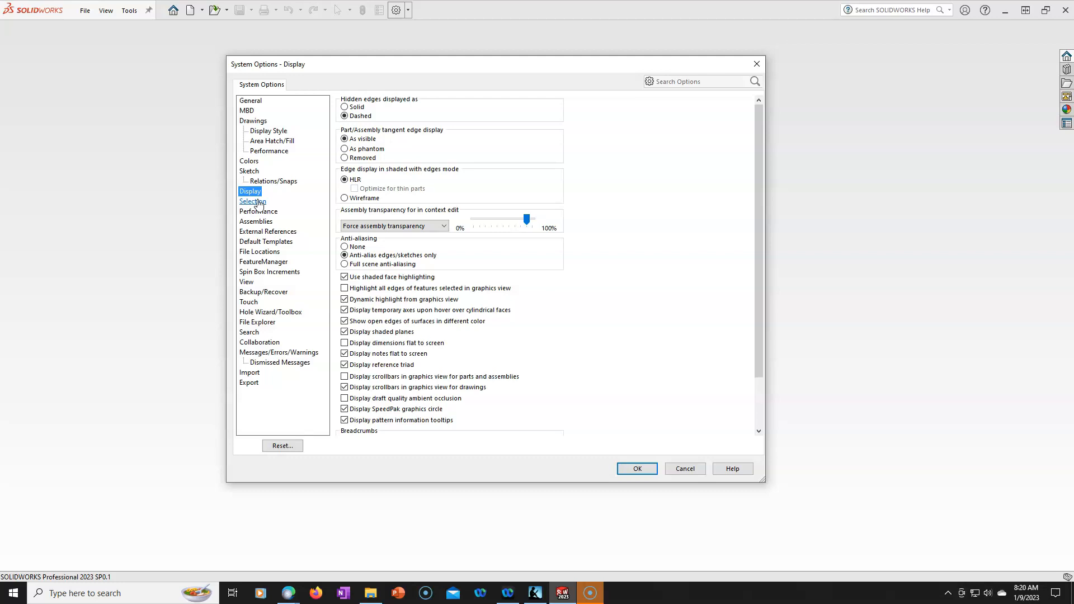
click(253, 201)
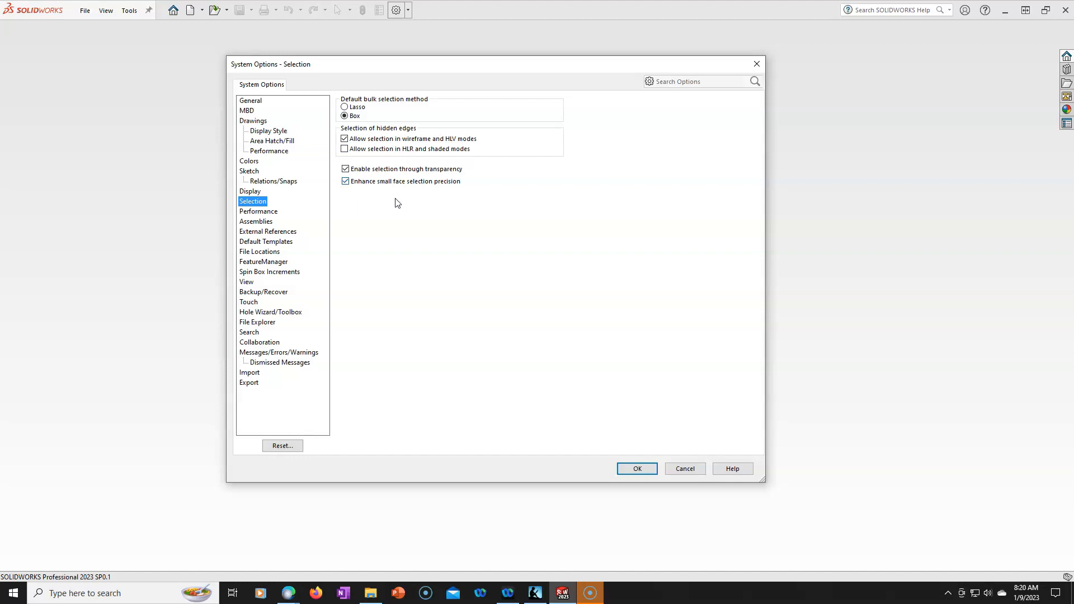
click(265, 217)
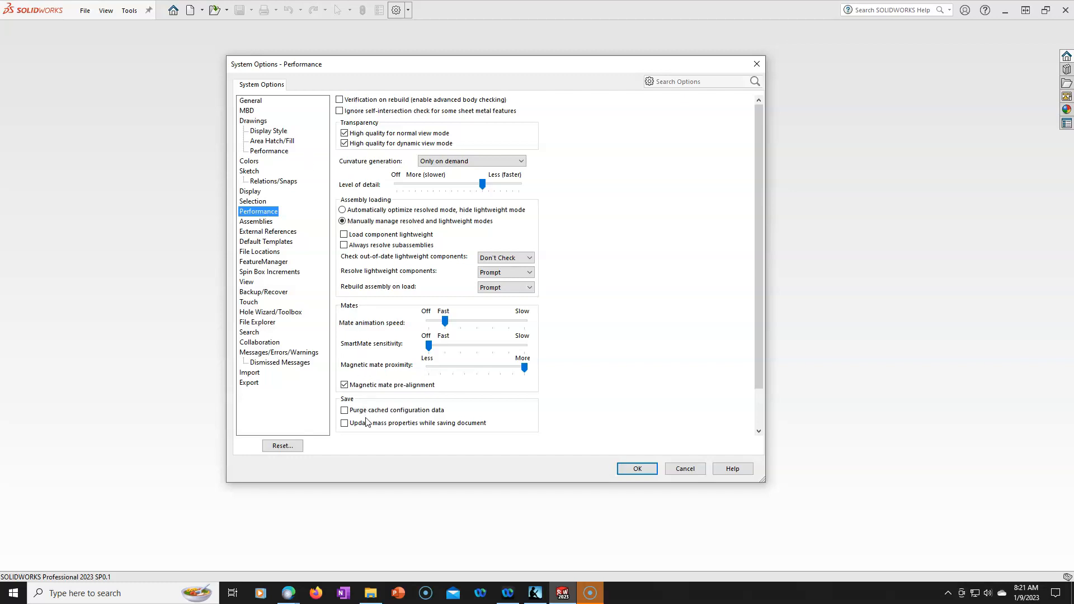
click(262, 223)
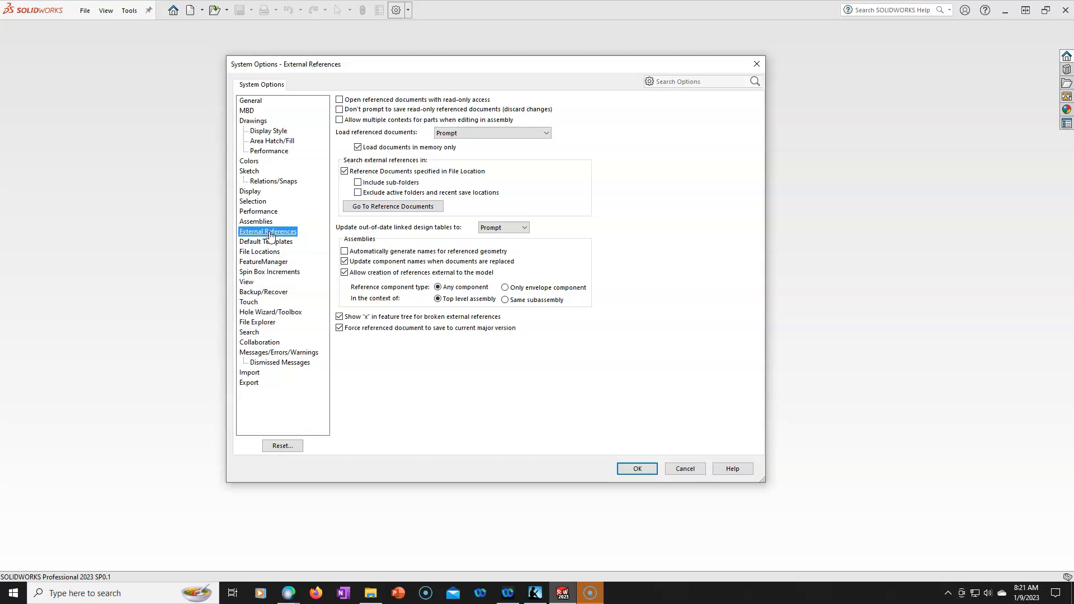
Step: Set the default templates to prompt for a document template and assign the Tutorial part template to parts
click(271, 241)
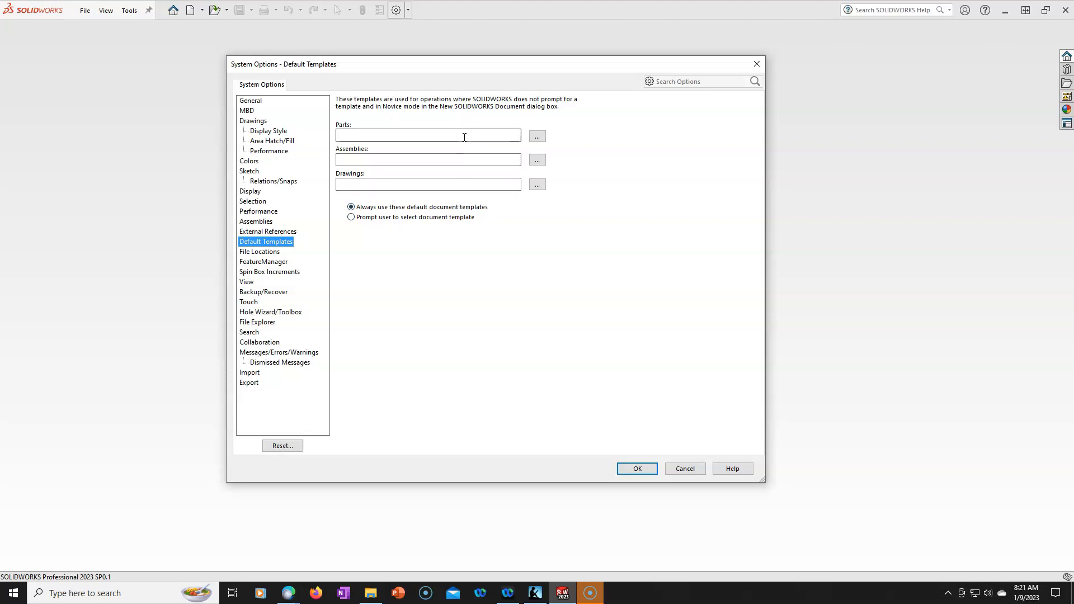
click(351, 218)
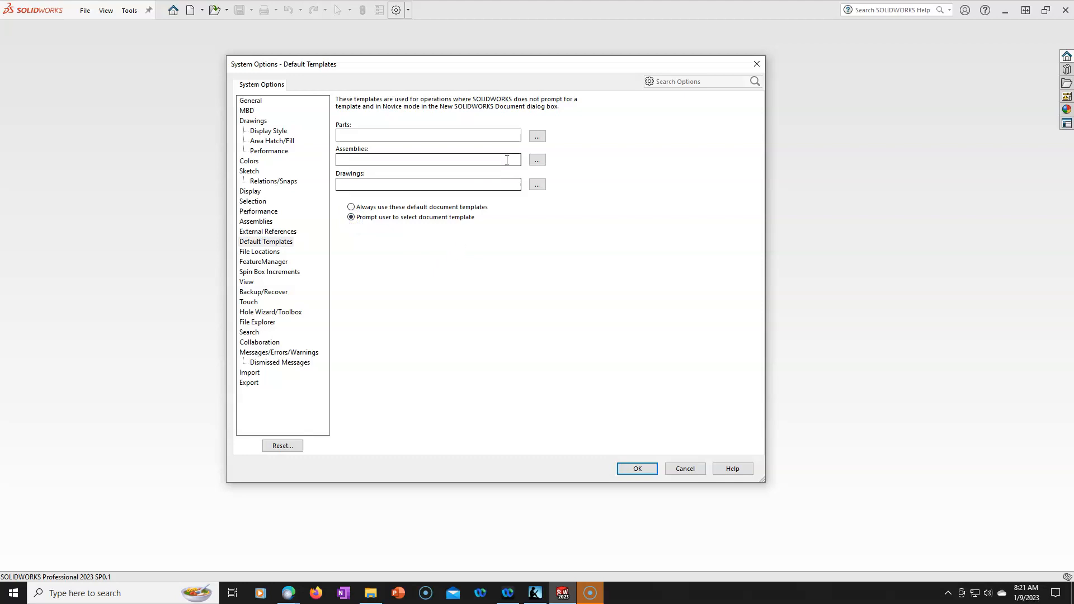
click(537, 137)
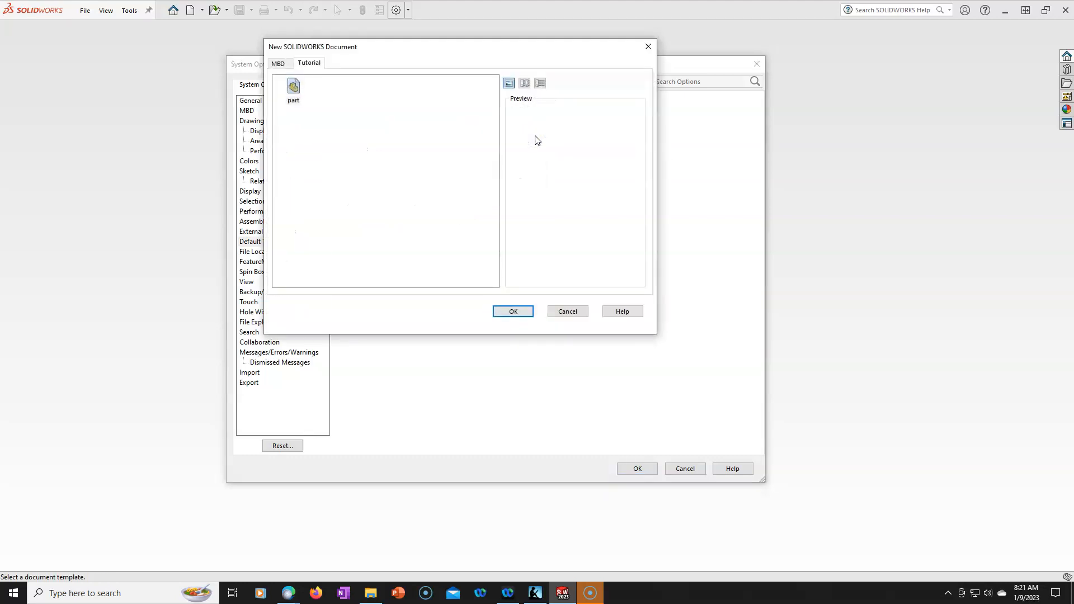
click(296, 89)
click(510, 311)
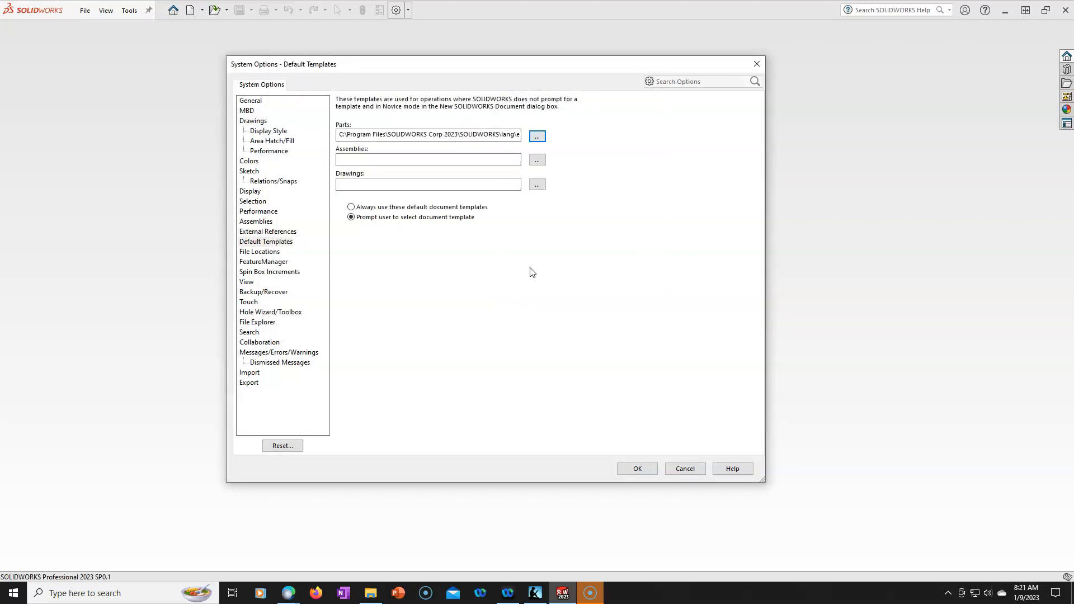
Step: Assign the Tutorial assem template to assemblies and the Tutorial draw template to drawings as defaults
click(536, 159)
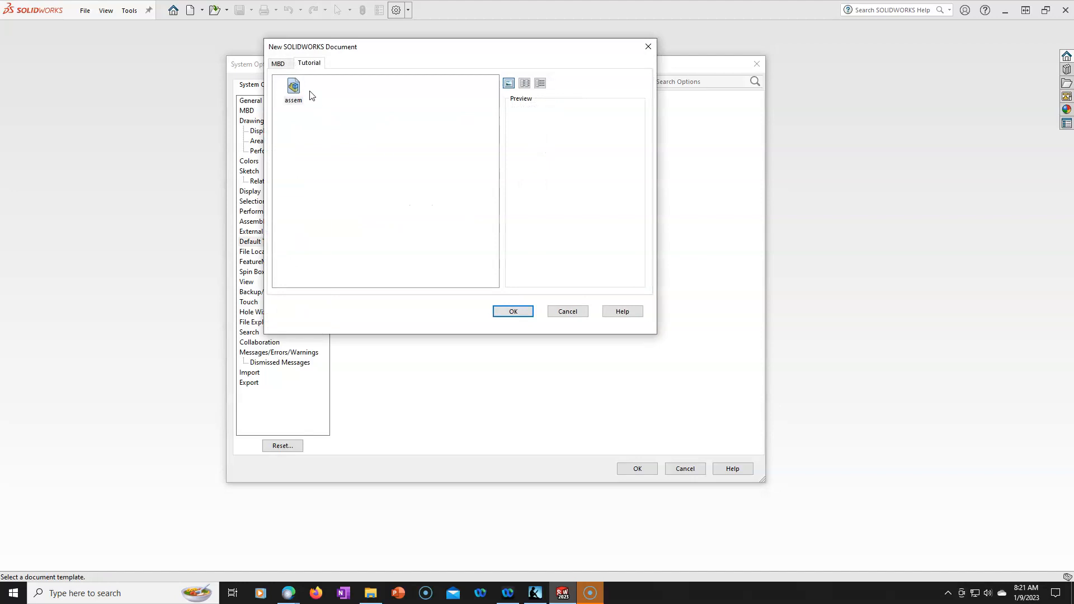
click(293, 84)
click(512, 311)
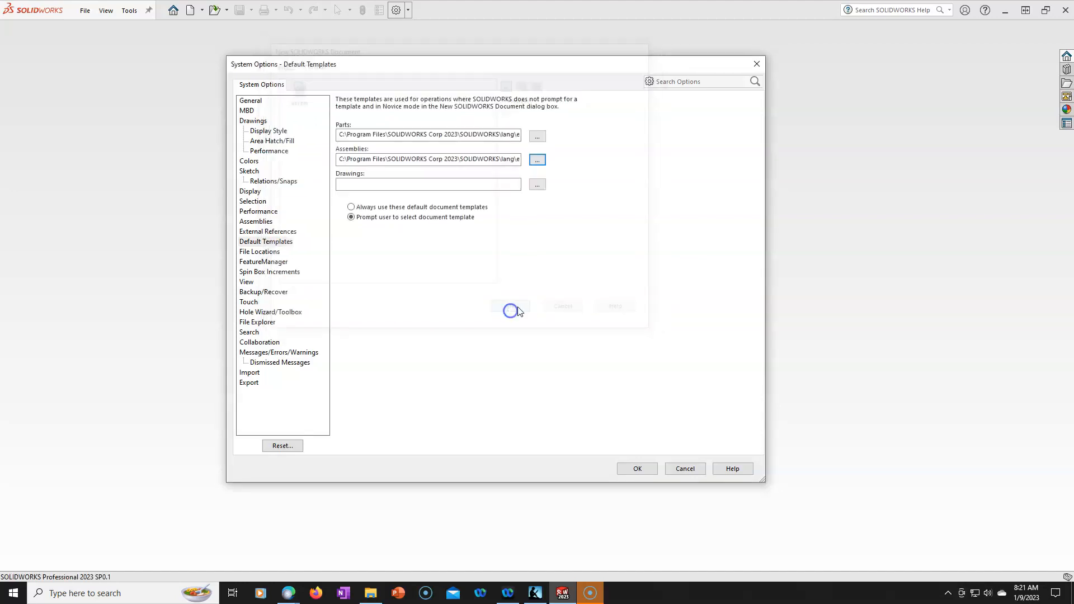
click(537, 183)
click(296, 93)
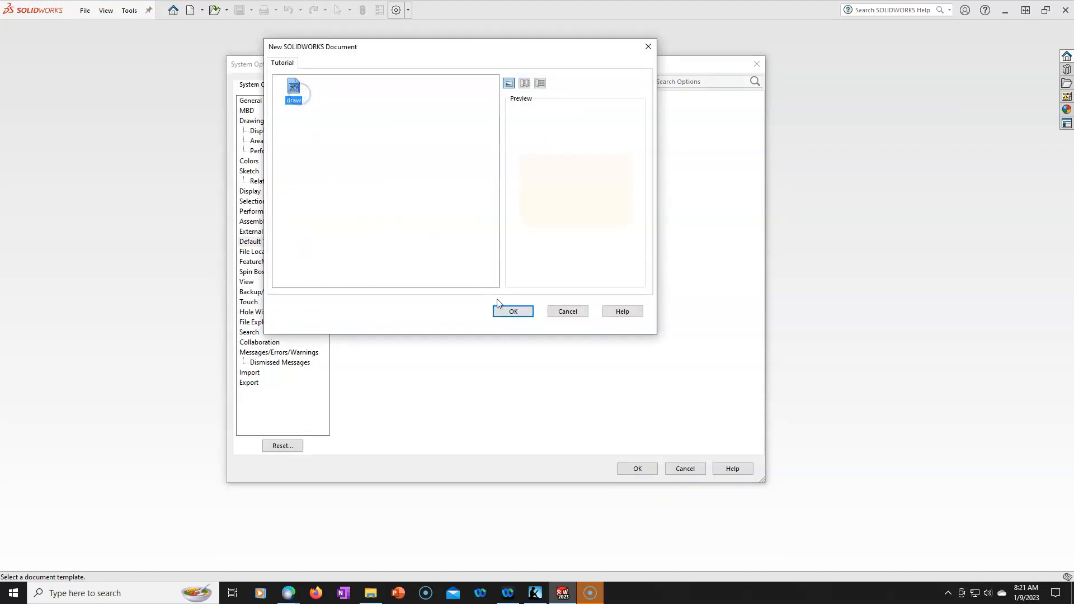
click(510, 310)
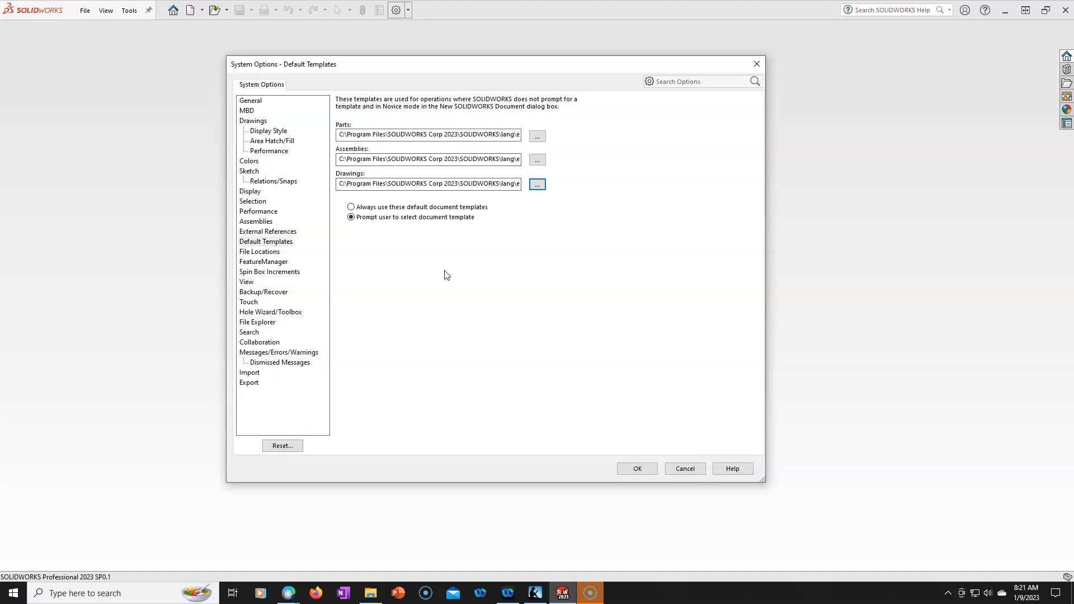
Step: Examine the File Locations options and the full list of folder categories, keeping Document Templates as the displayed category
click(267, 253)
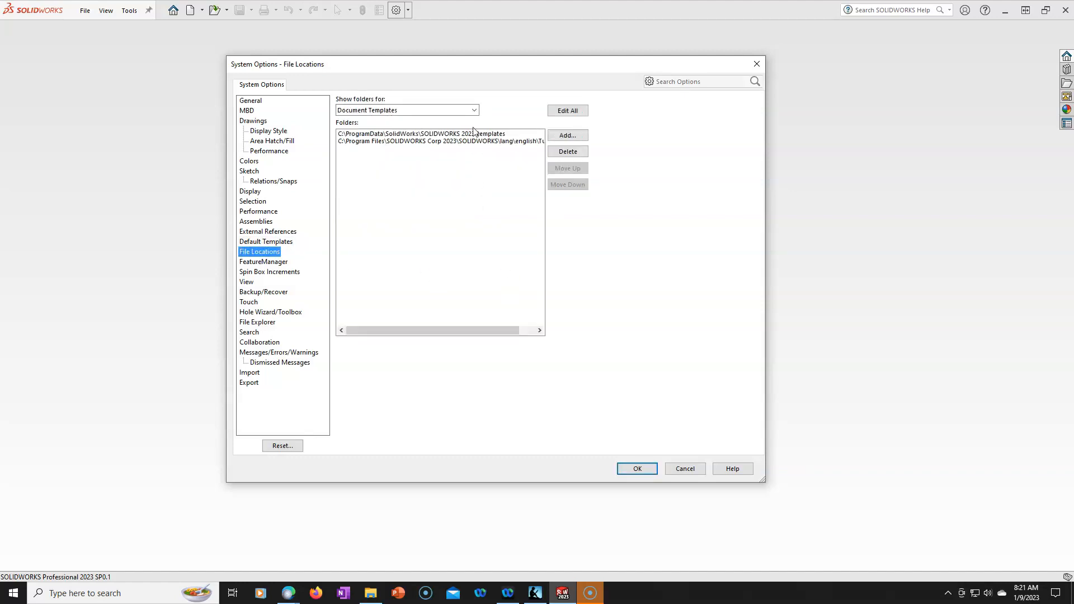
click(474, 110)
mouse_move(474, 167)
mouse_down()
mouse_move(475, 280)
mouse_move(476, 153)
mouse_up()
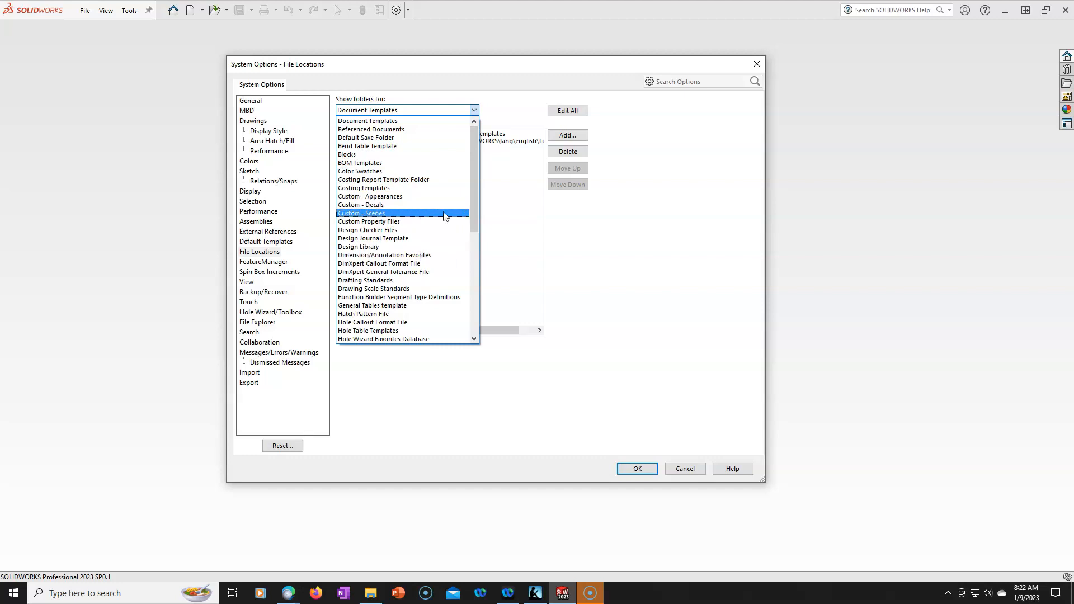
click(475, 111)
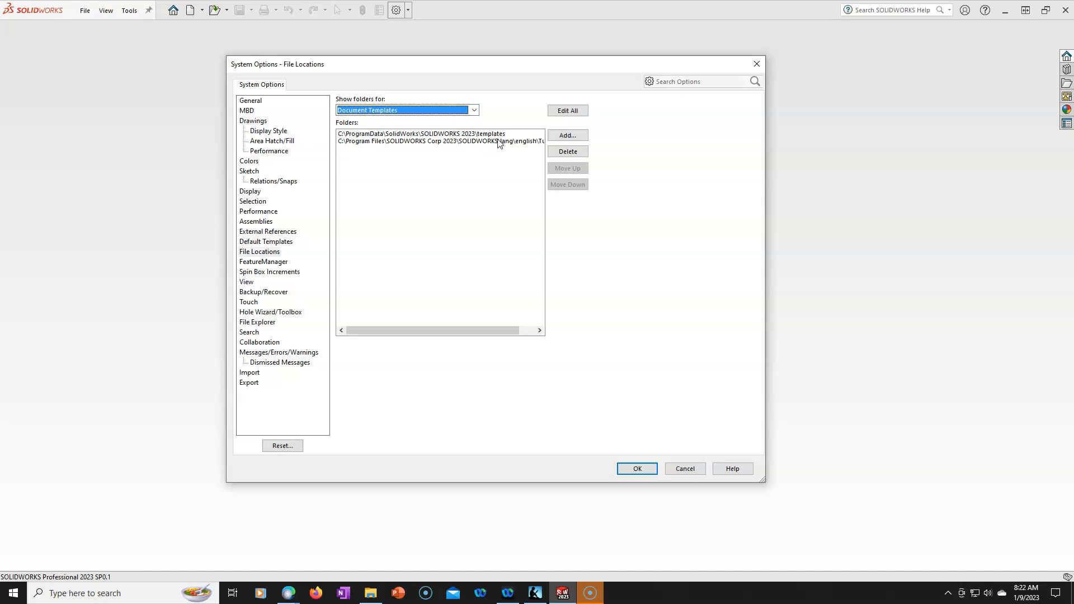
click(474, 111)
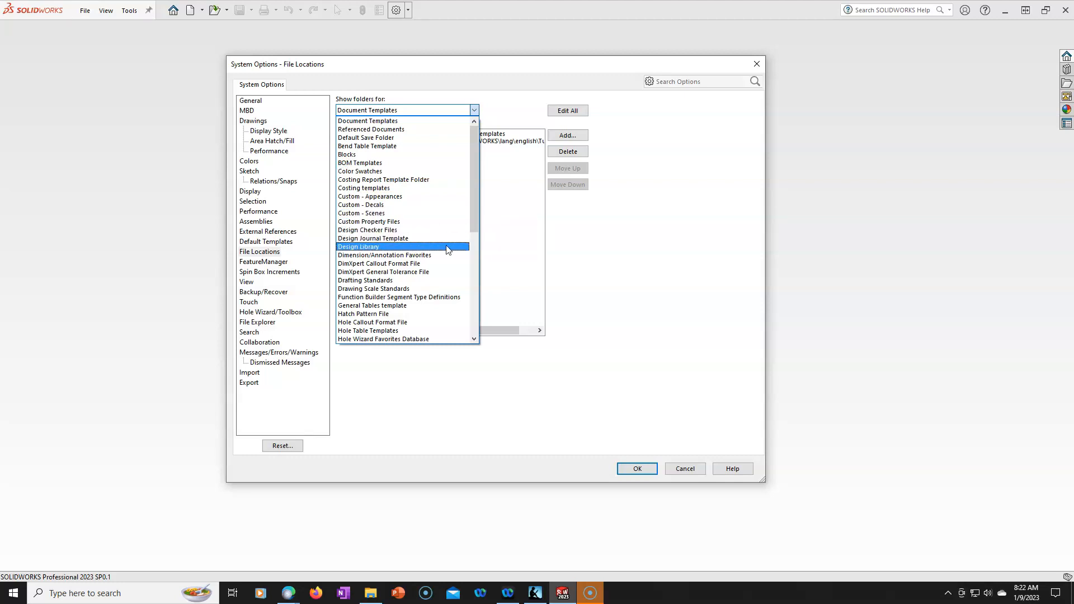
drag(474, 216, 471, 266)
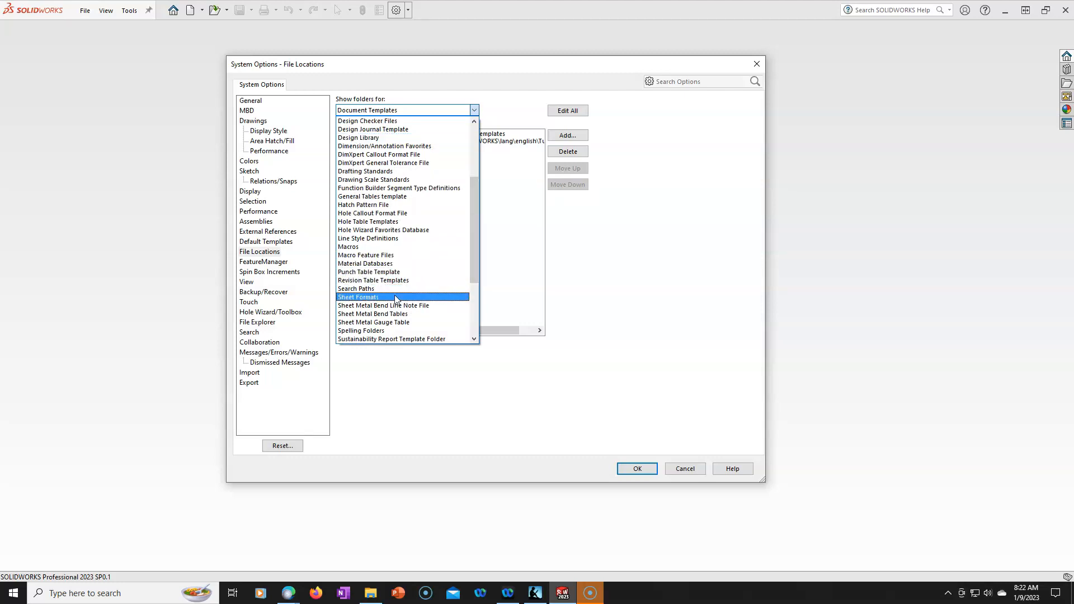
drag(474, 267, 469, 333)
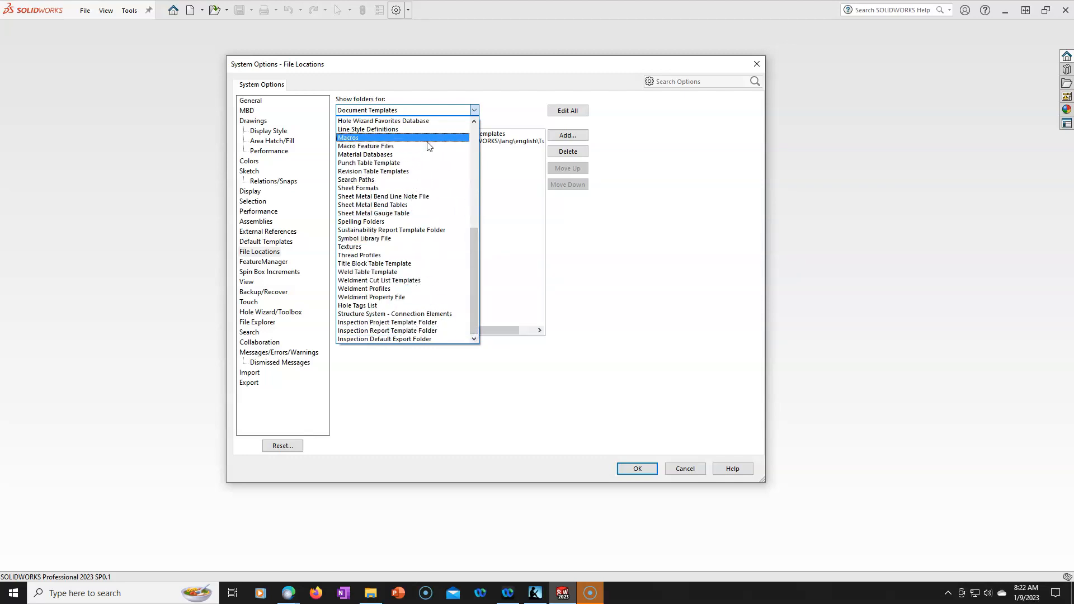
click(451, 111)
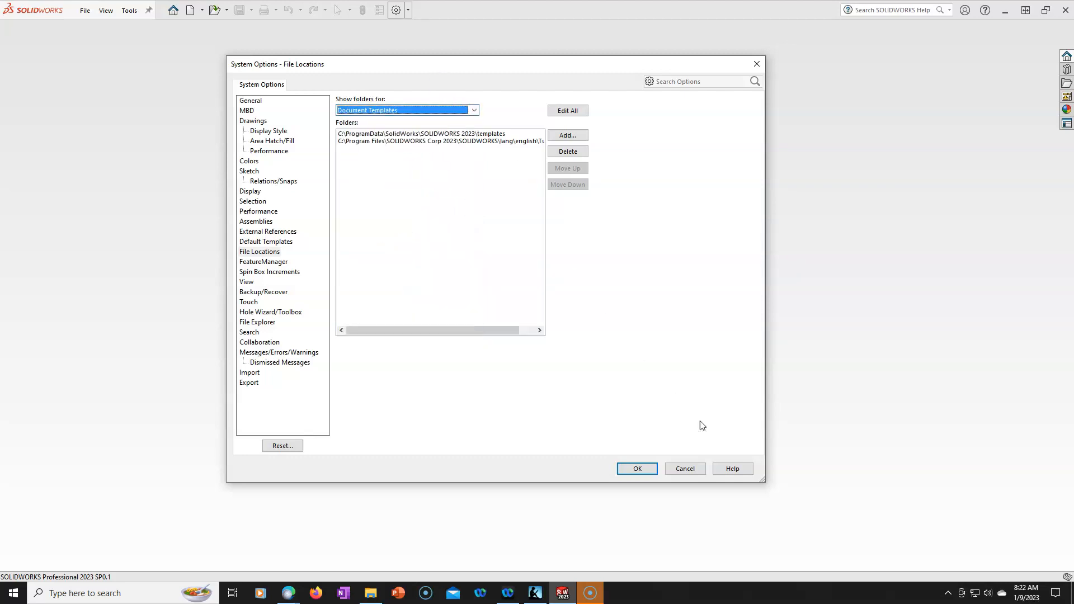
Step: In the FeatureManager options, set the Solid Bodies tree item to Show and the Sensors and History items to Automatic
click(274, 264)
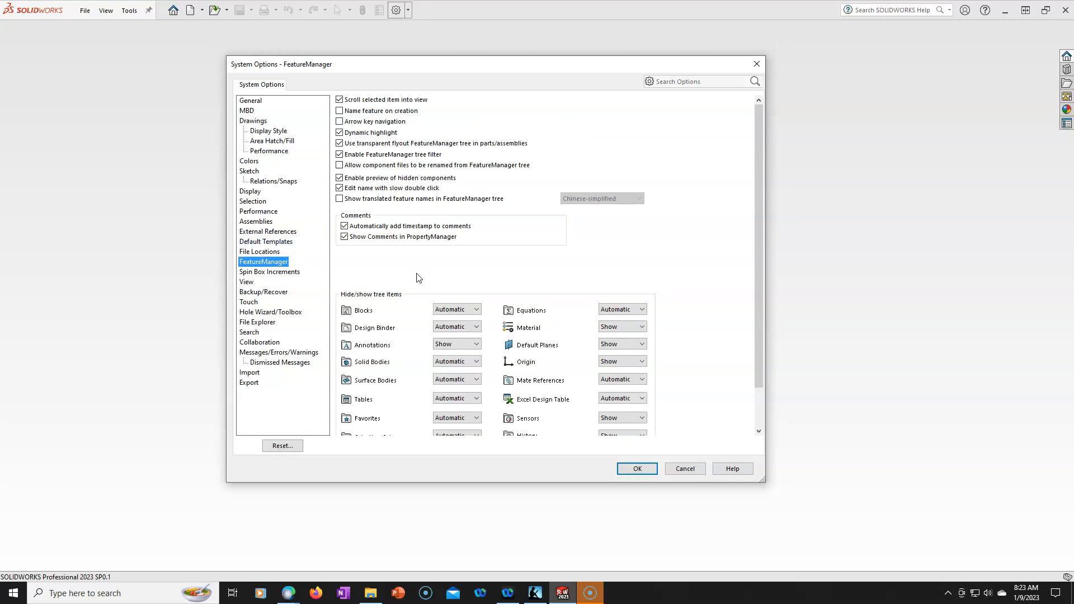
drag(759, 311, 759, 385)
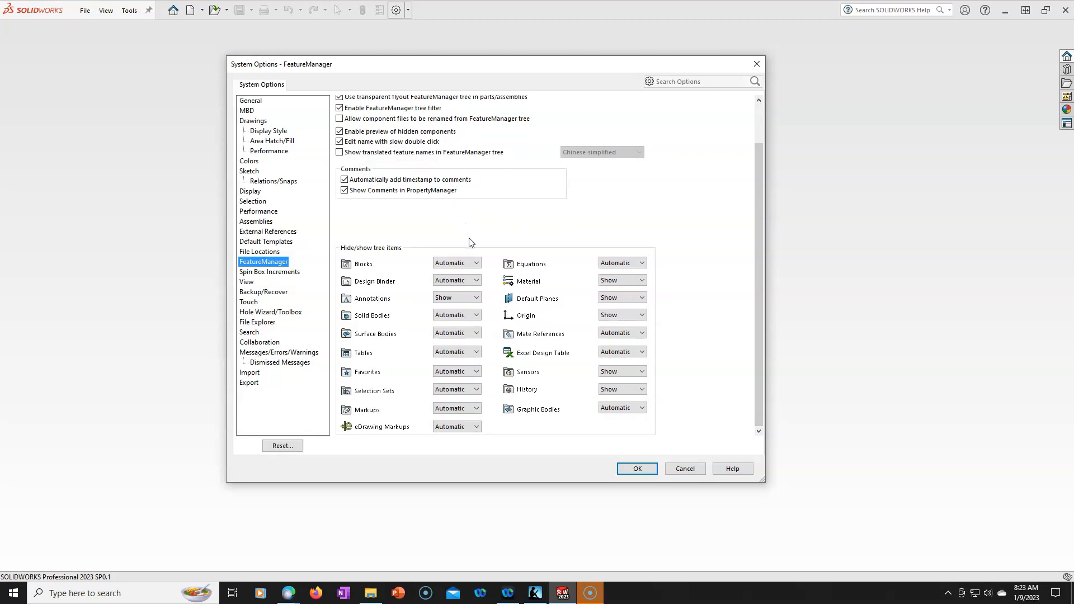
click(453, 315)
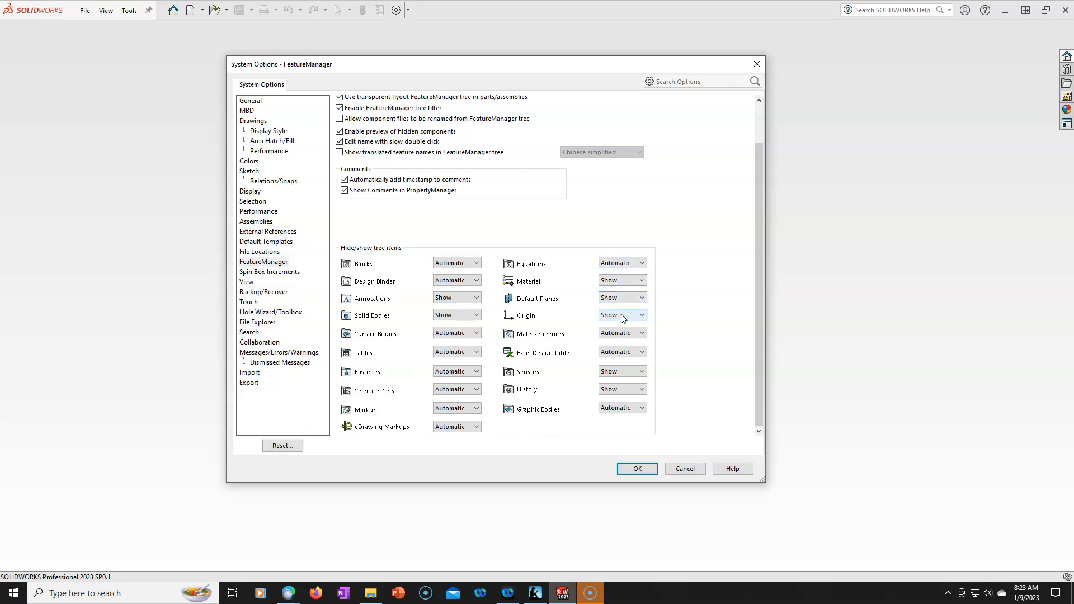
click(623, 371)
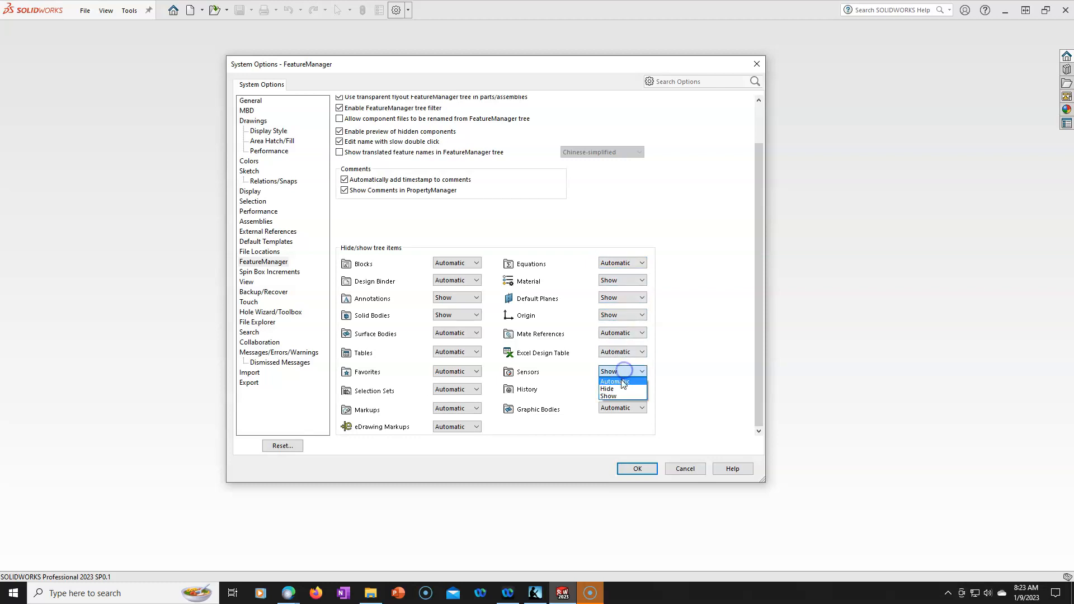
click(621, 382)
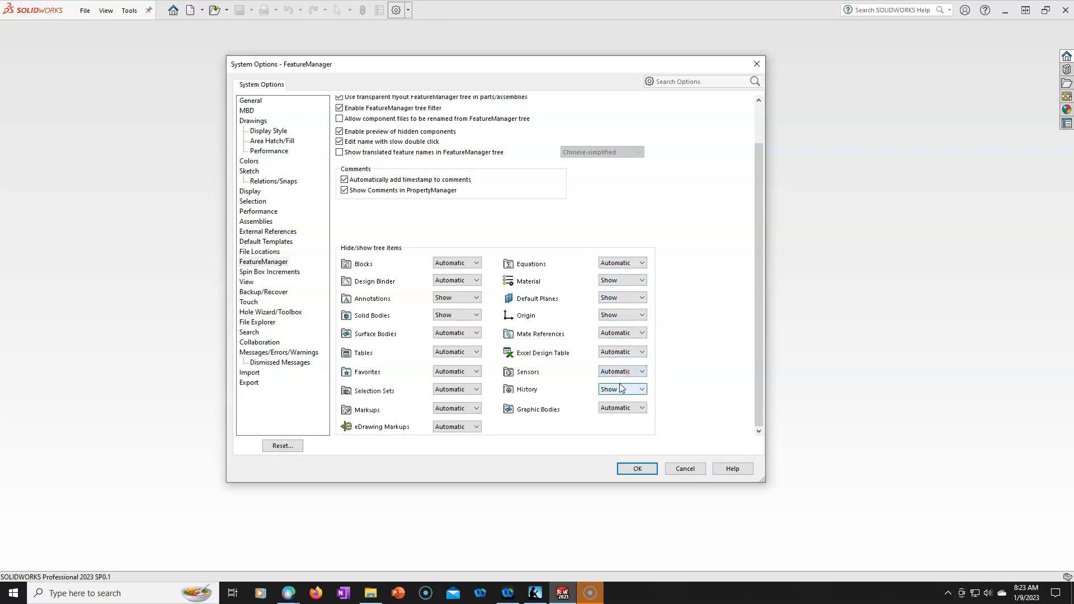
click(621, 389)
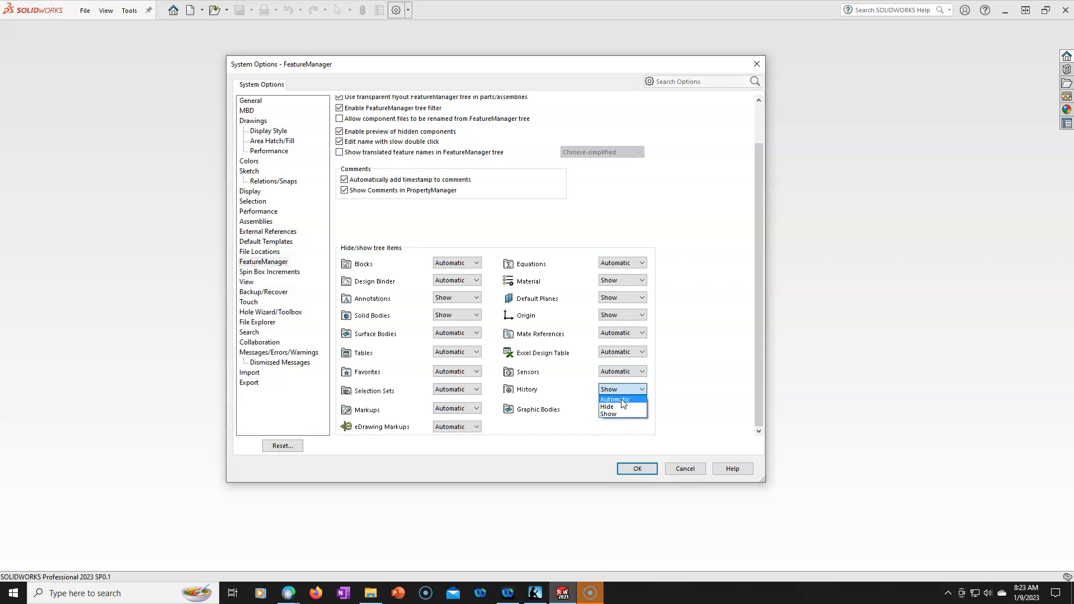
click(622, 400)
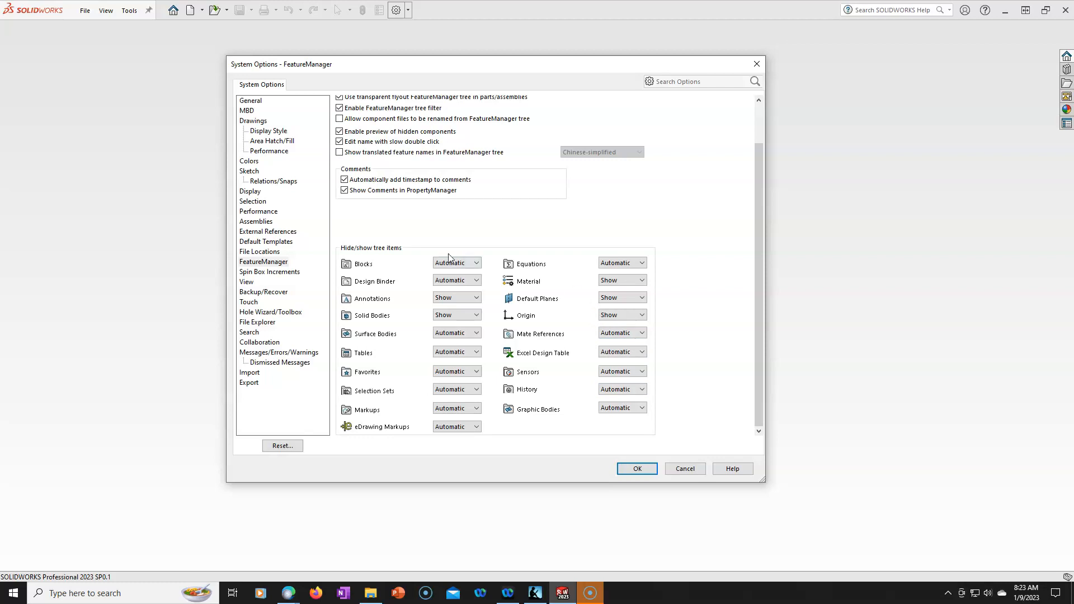
Step: Examine the system options for Spin Box Increments, View, Backup/Recover, Touch, Hole Wizard/Toolbox, File Explorer, Search, Collaboration, Messages/Errors/Warnings and Dismissed Messages
click(264, 273)
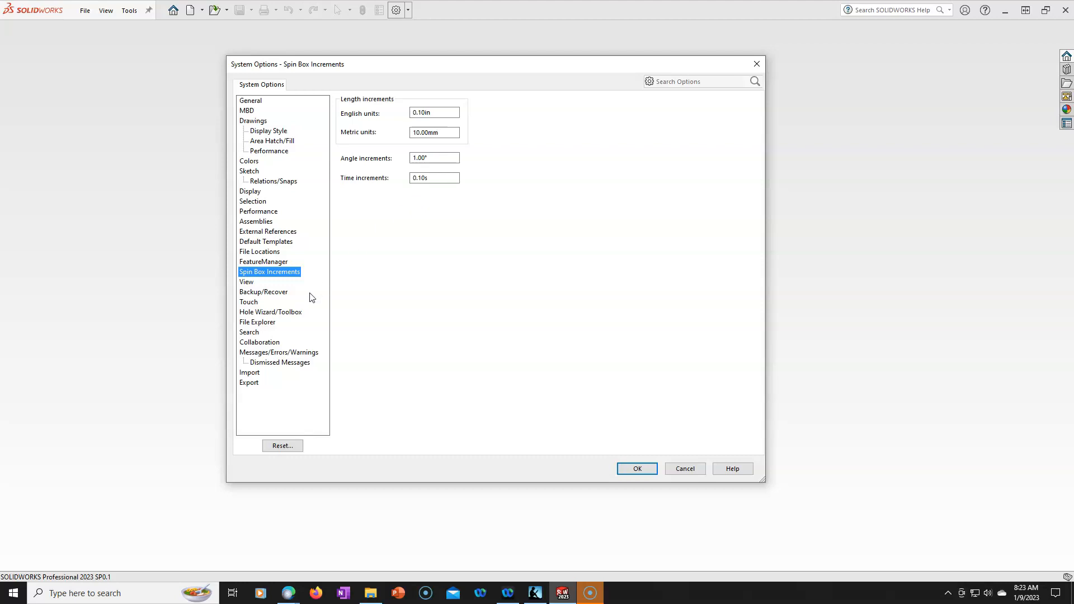
click(258, 283)
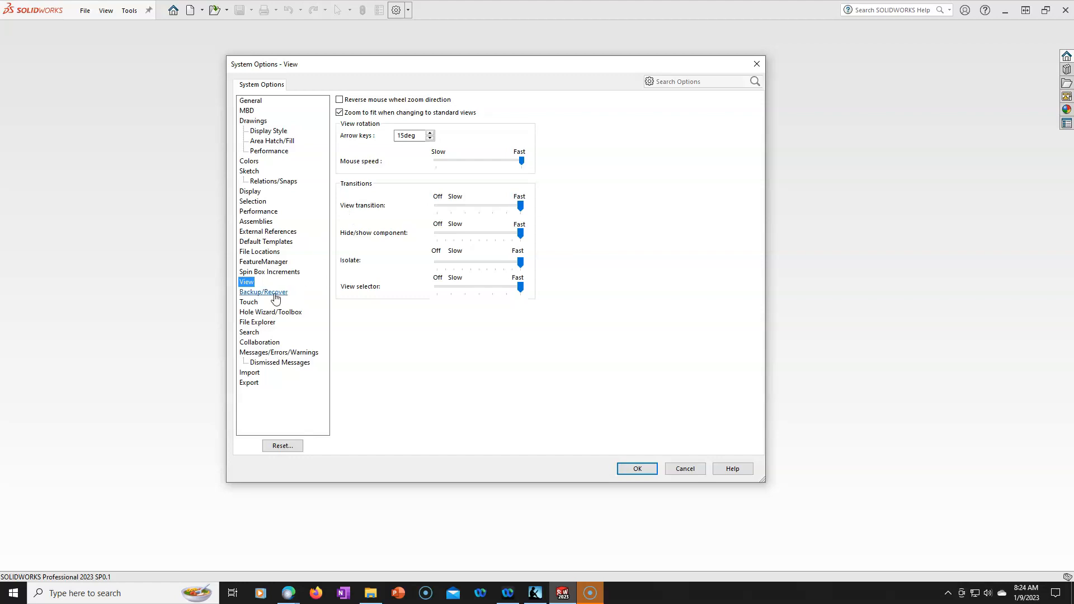
click(276, 295)
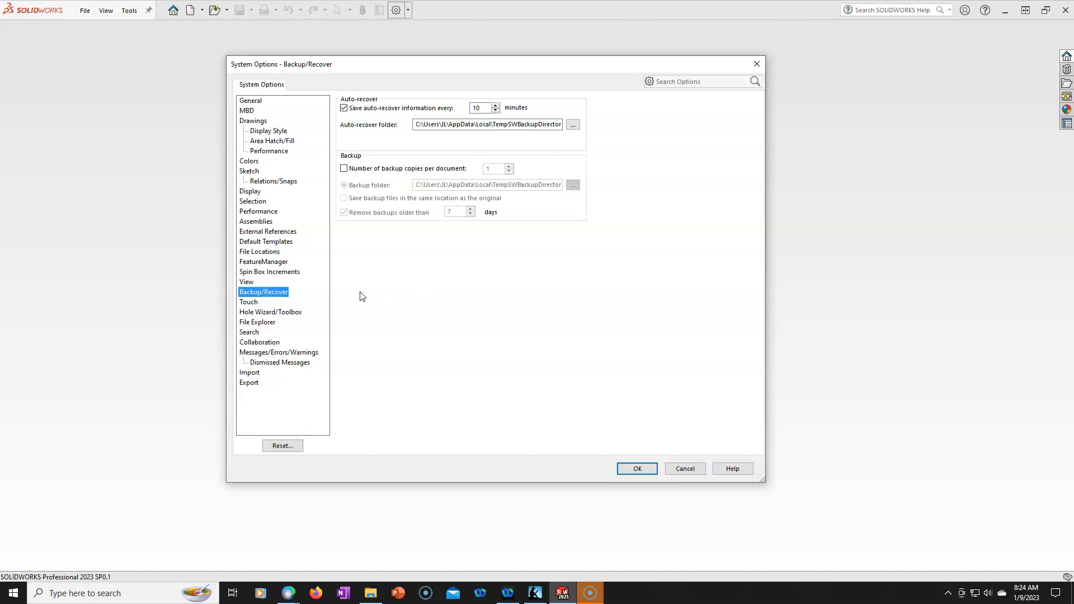
click(249, 302)
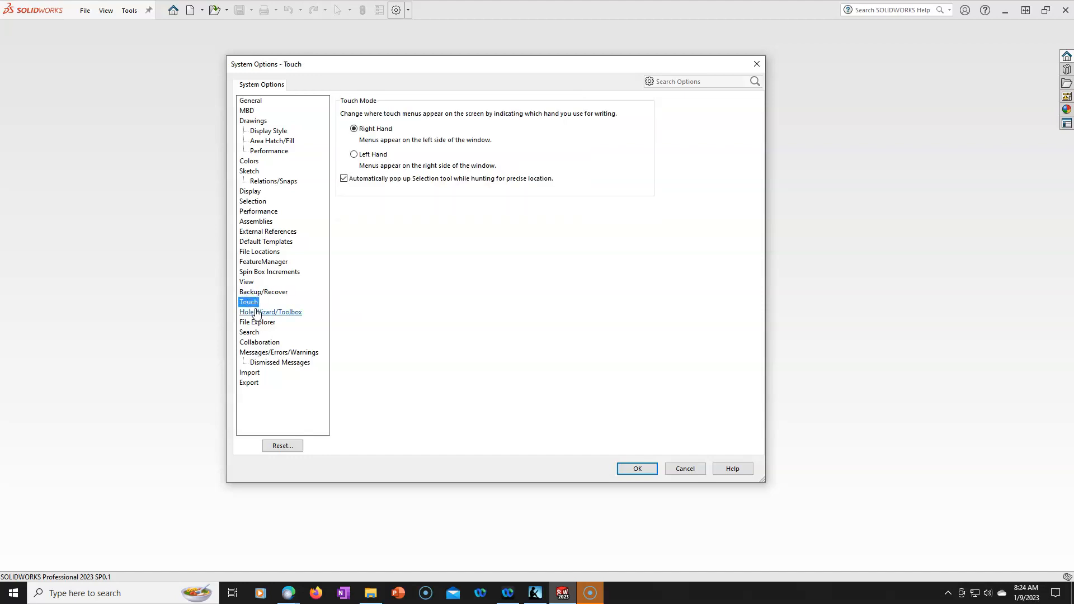
click(257, 316)
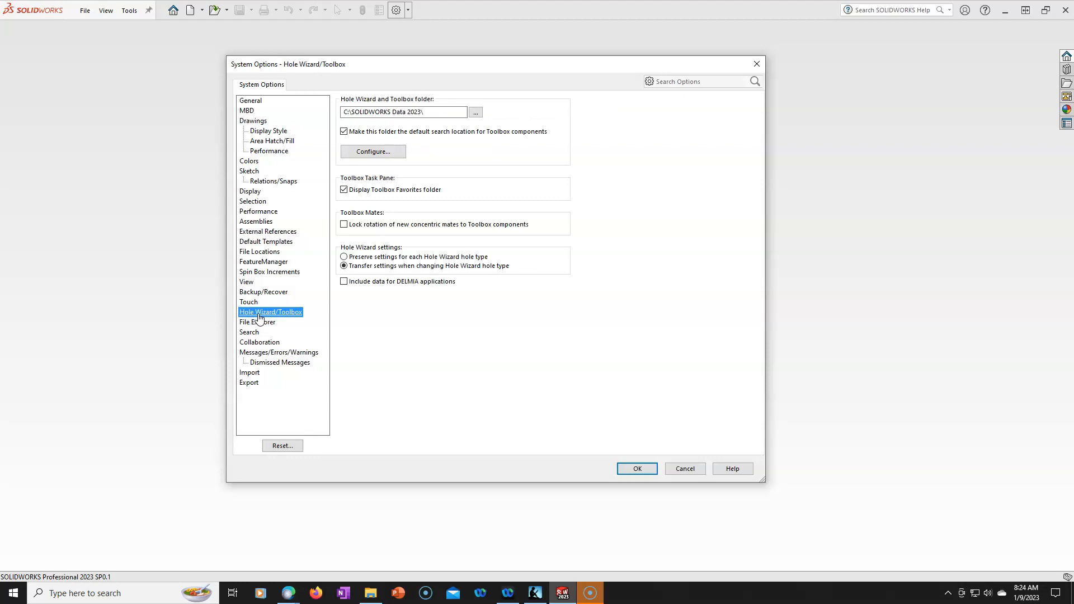
click(254, 323)
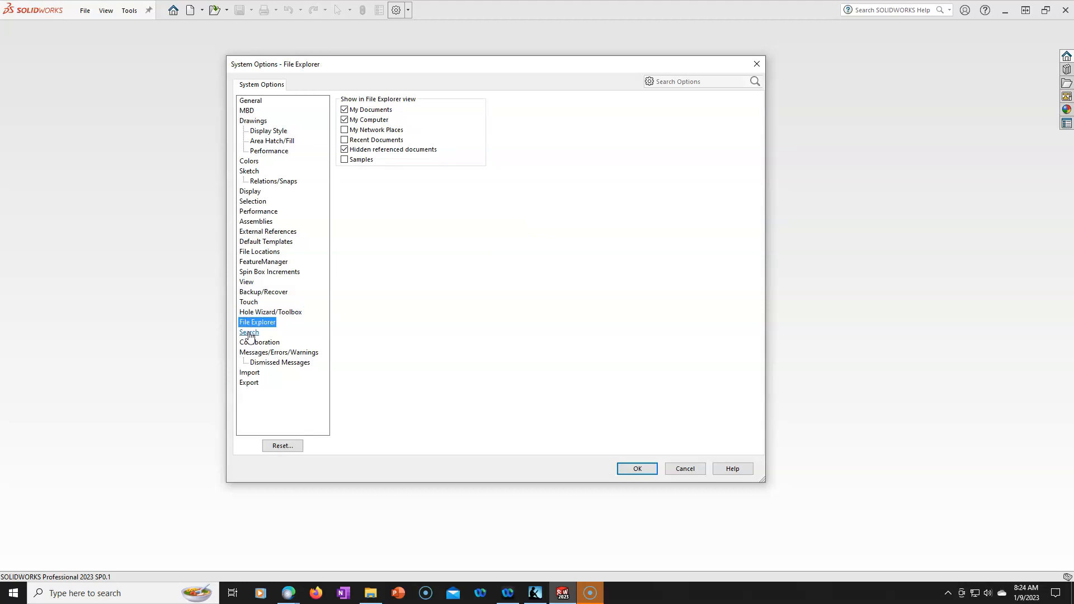
click(250, 333)
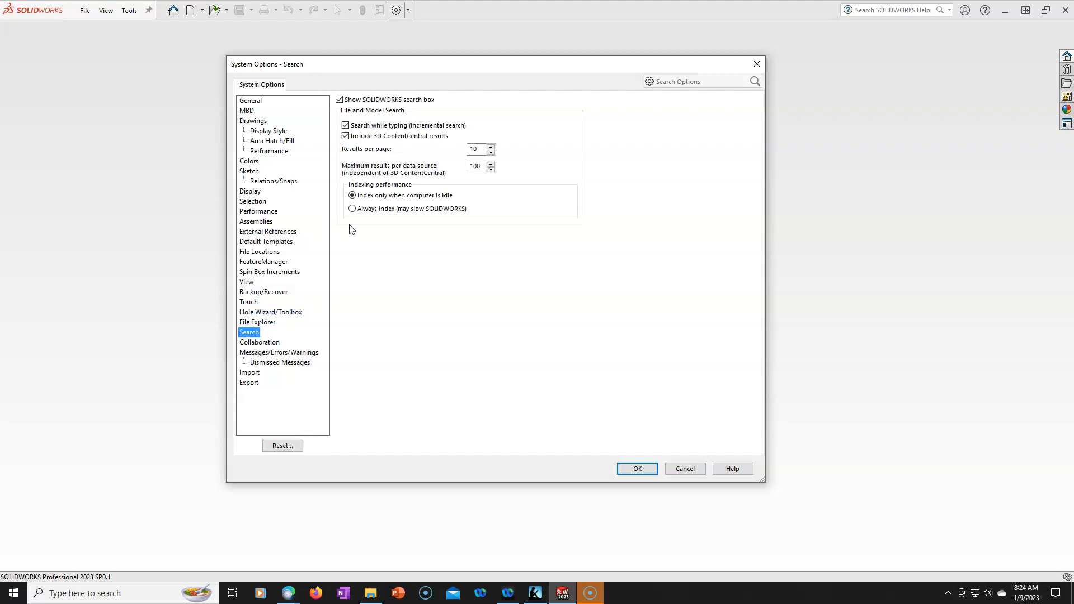
click(263, 342)
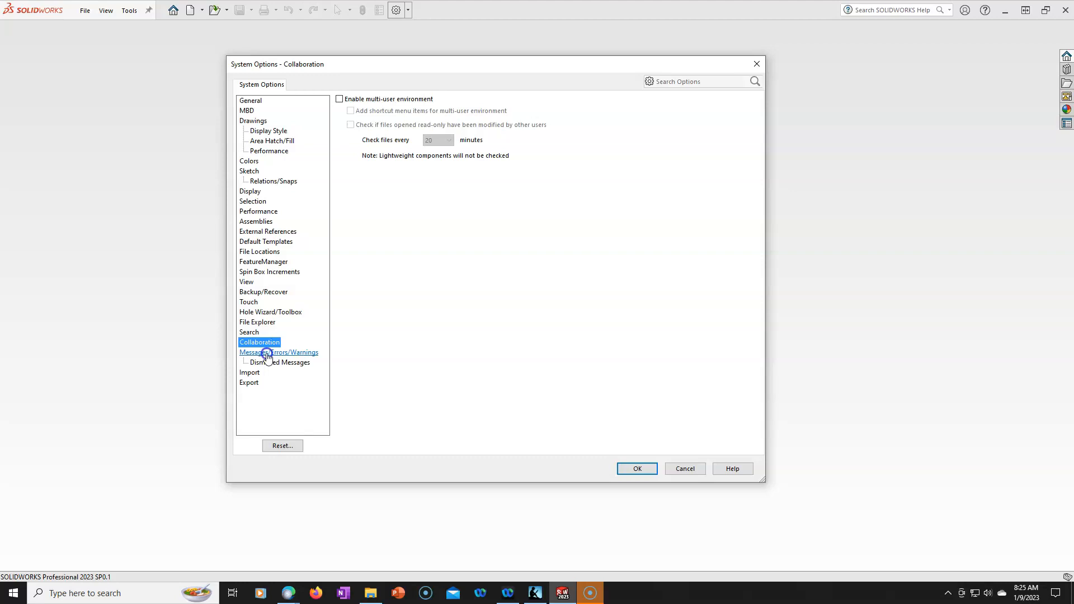
click(267, 354)
click(268, 363)
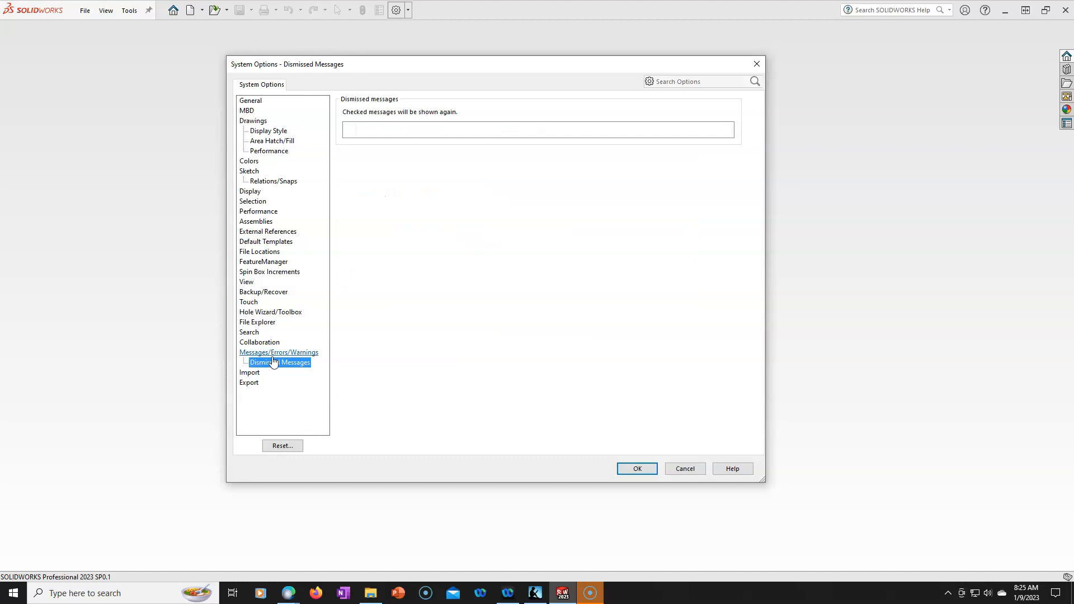
Step: Turn off Enable 3D Interconnect in the Import options, check the Export options, and accept the system options
click(252, 373)
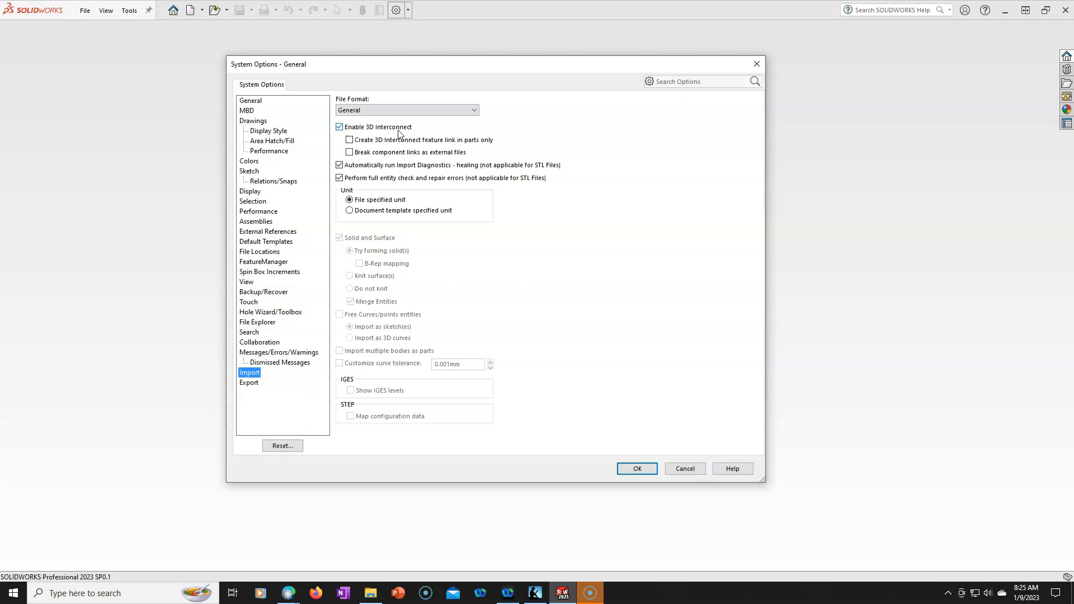
click(340, 127)
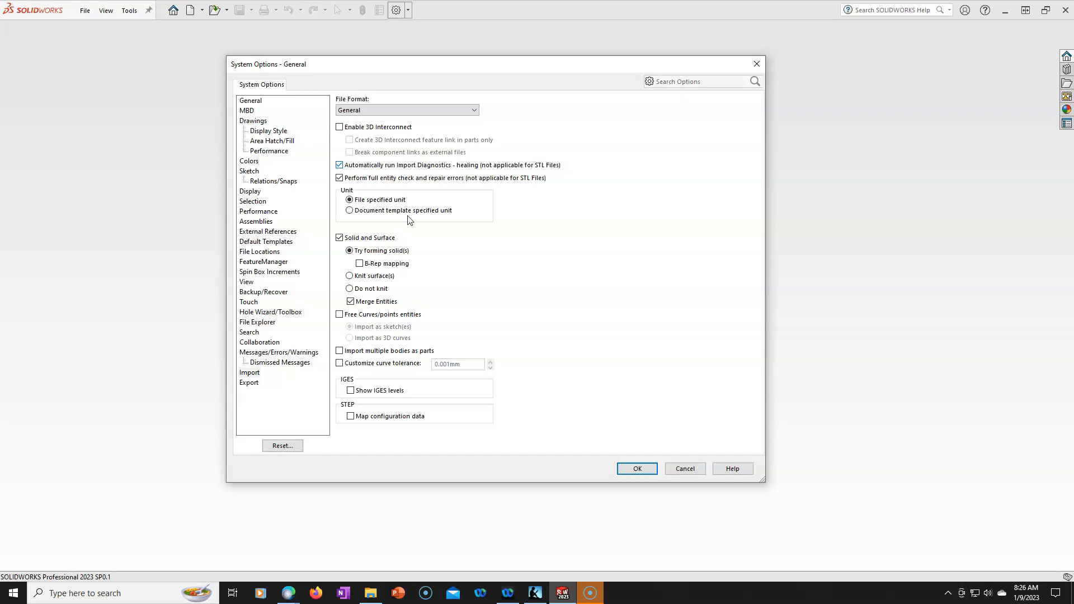
click(251, 383)
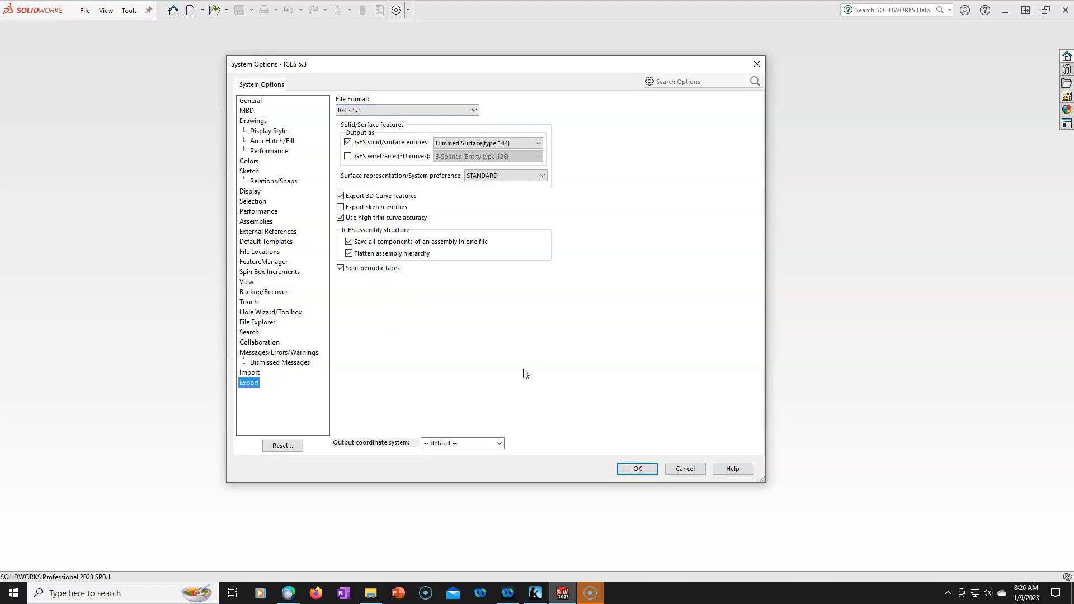
click(638, 470)
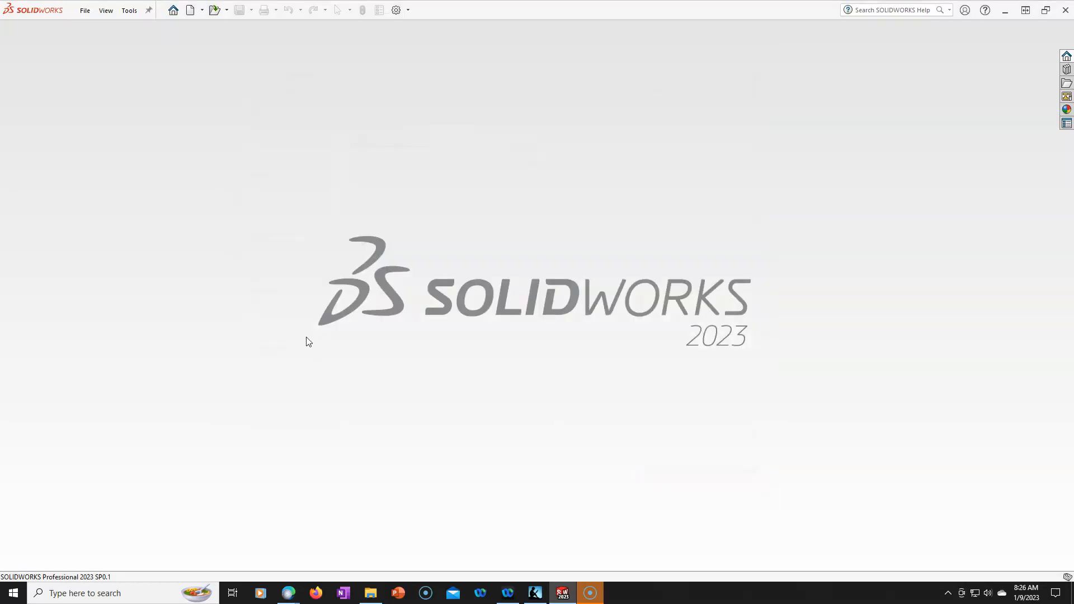
Step: Save all settings with the SOLIDWORKS Settings Wizard to the 2023 SW System folder in Google Drive, keeping the proposed file name
click(1067, 56)
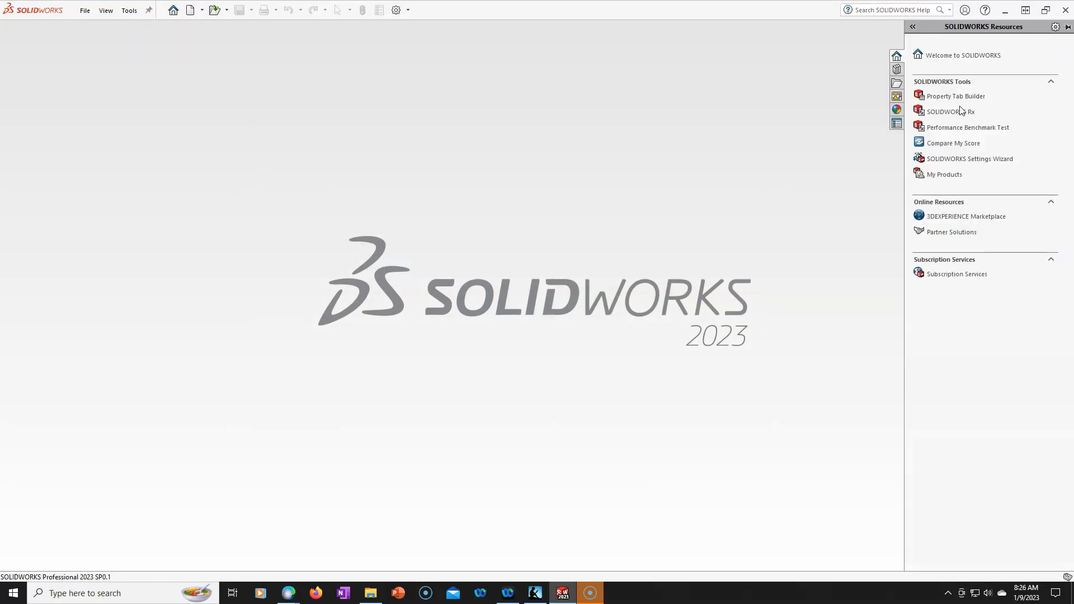
click(951, 160)
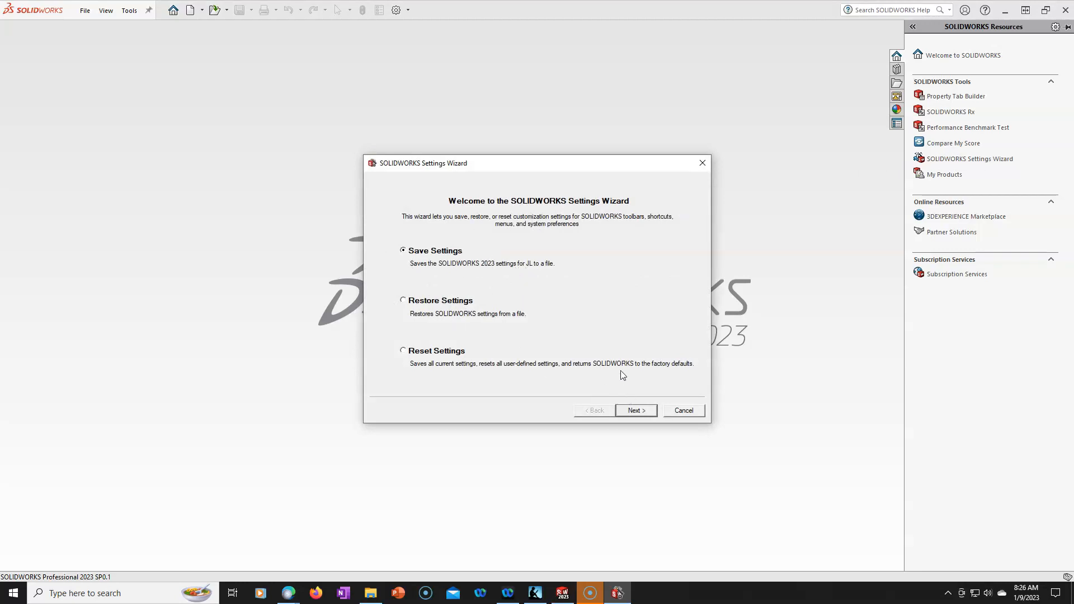
click(633, 411)
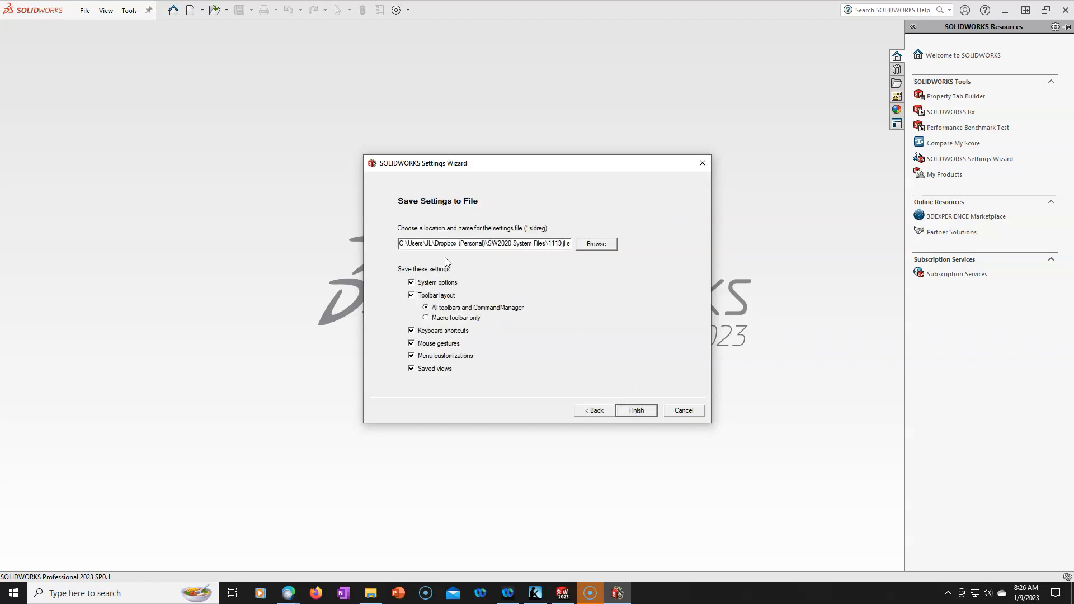
click(597, 244)
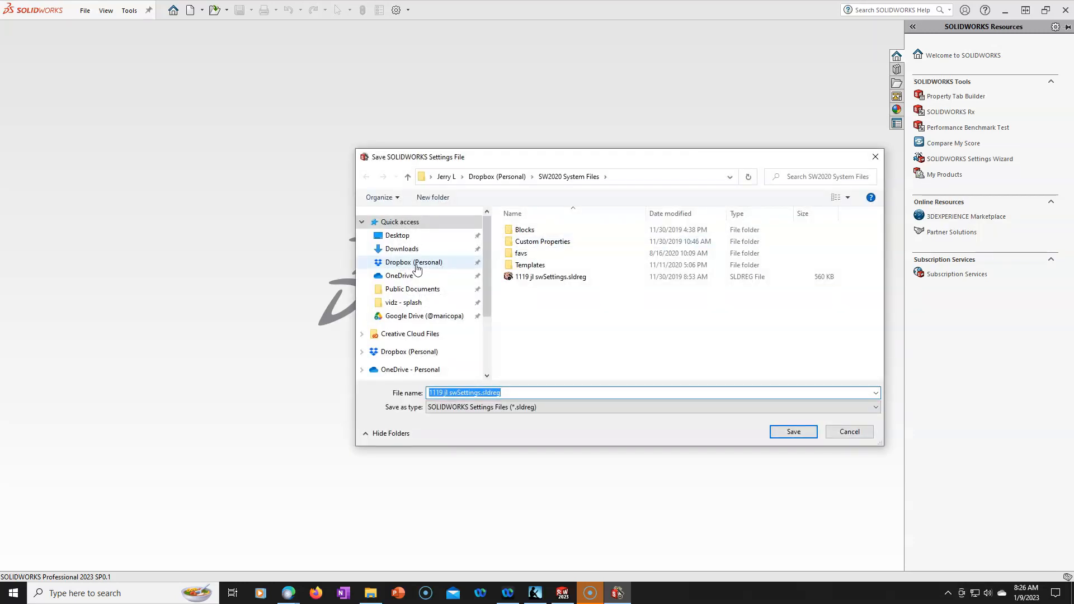
click(406, 315)
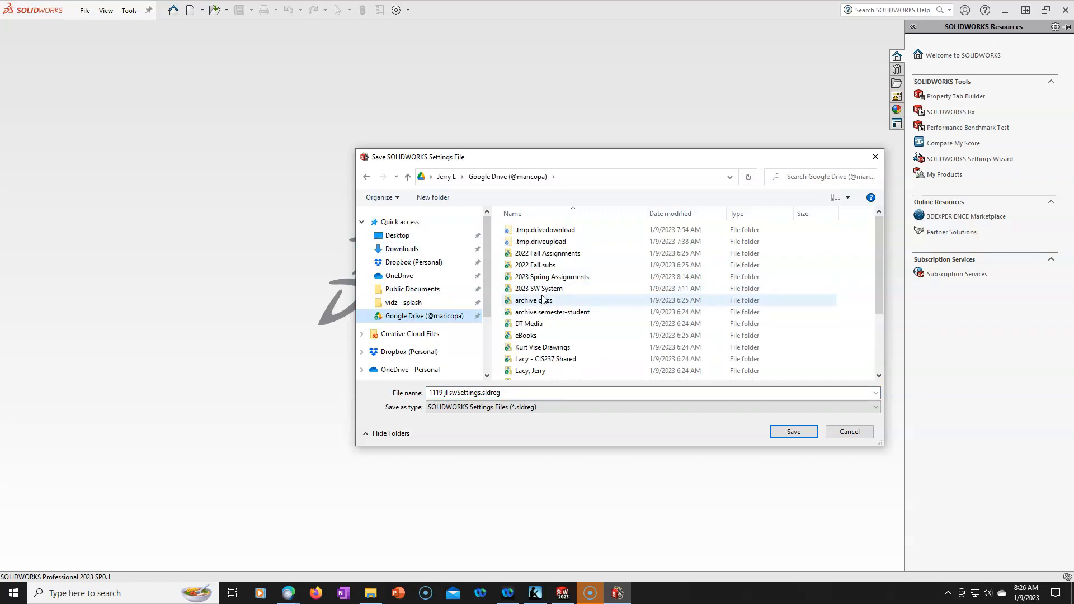
double_click(539, 291)
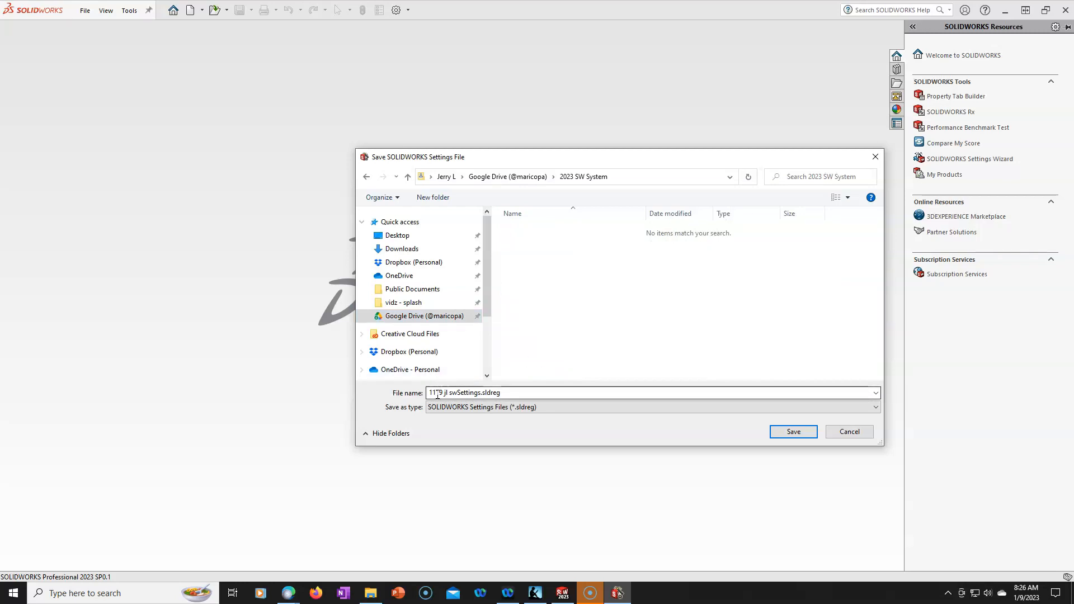
click(784, 433)
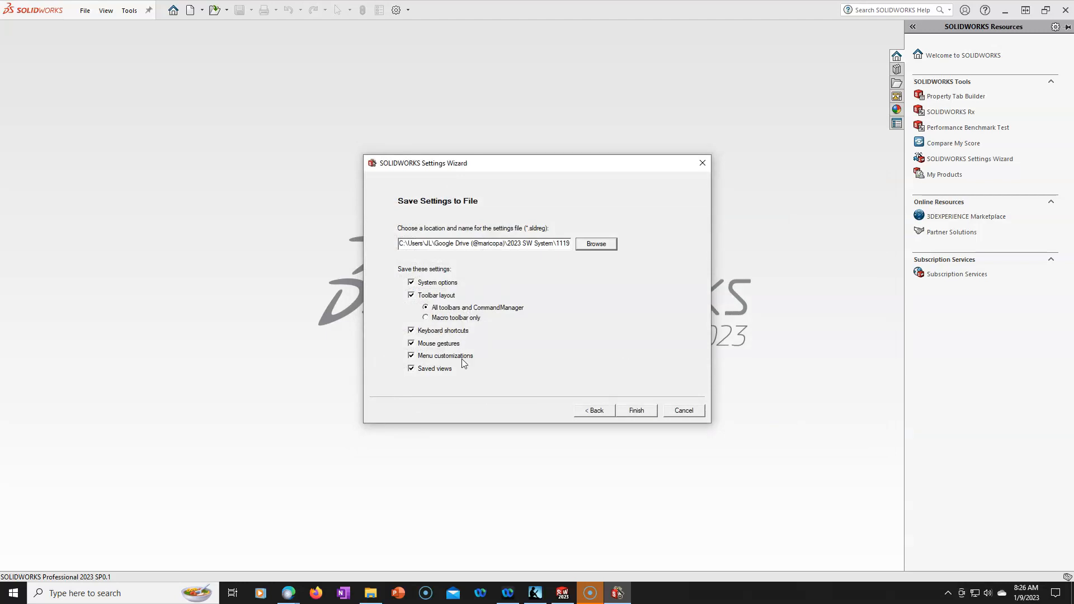
click(638, 412)
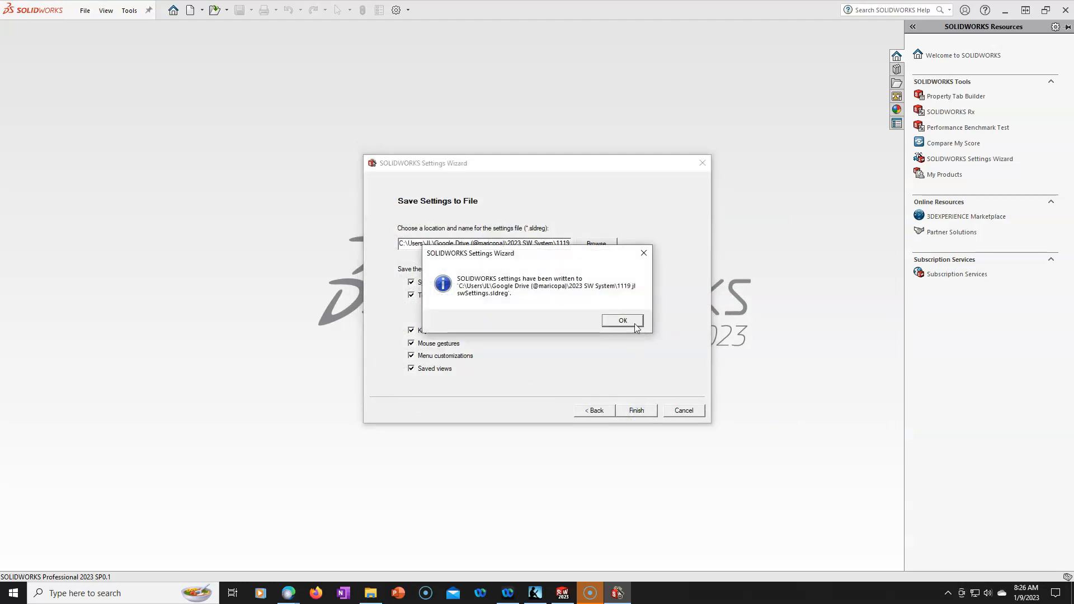
click(633, 323)
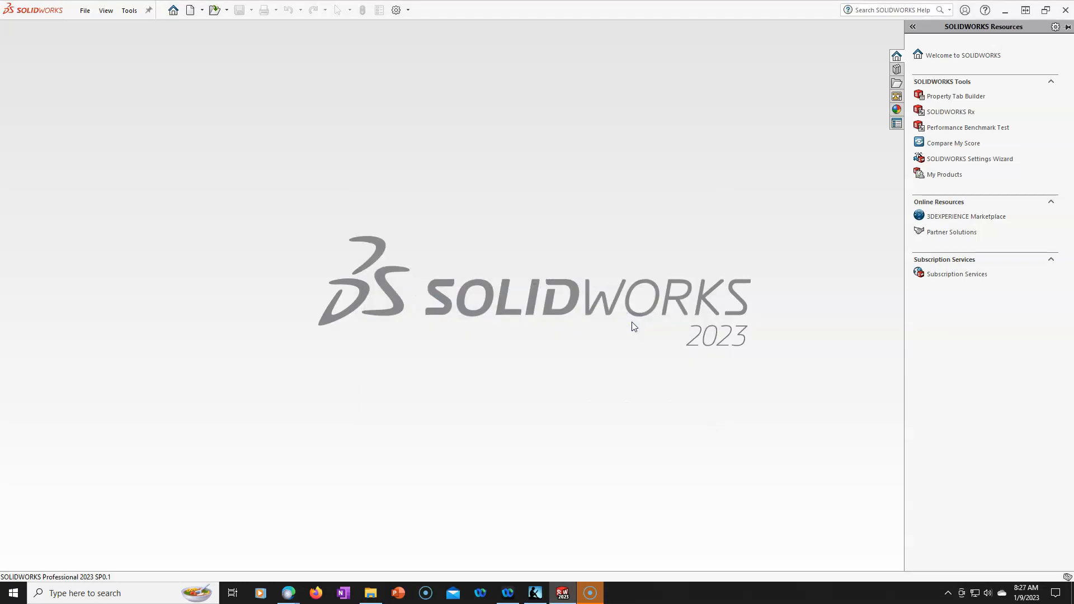